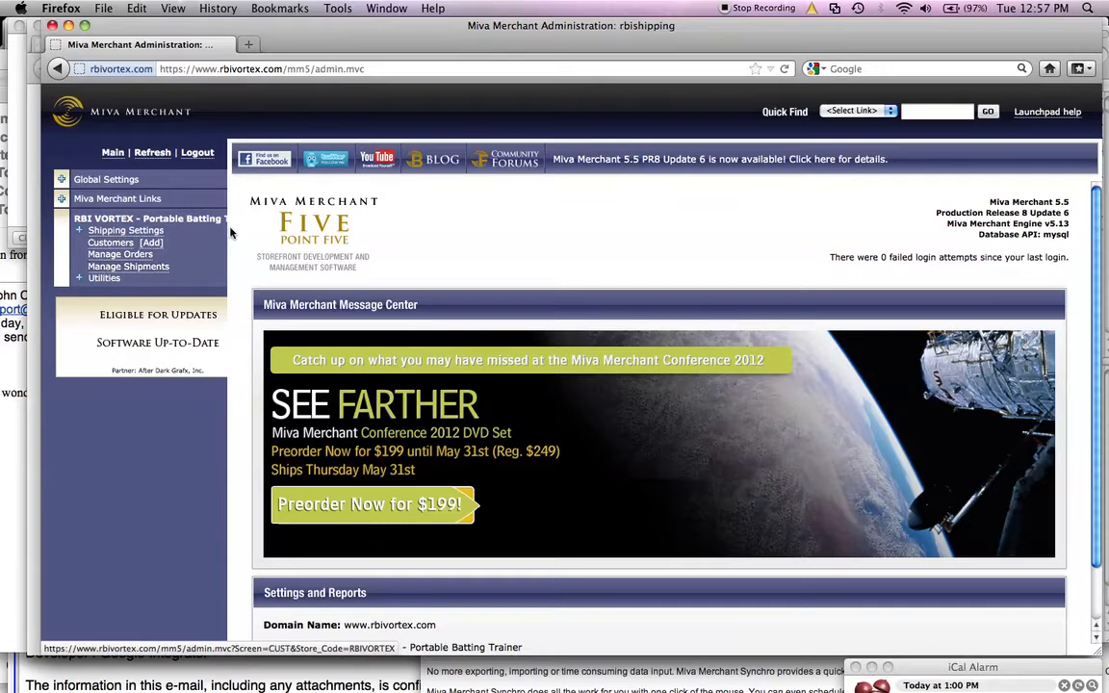
Step: Open order 1003 from the Manage Orders list
{"action": "left_click", "coordinate": [145, 254]}
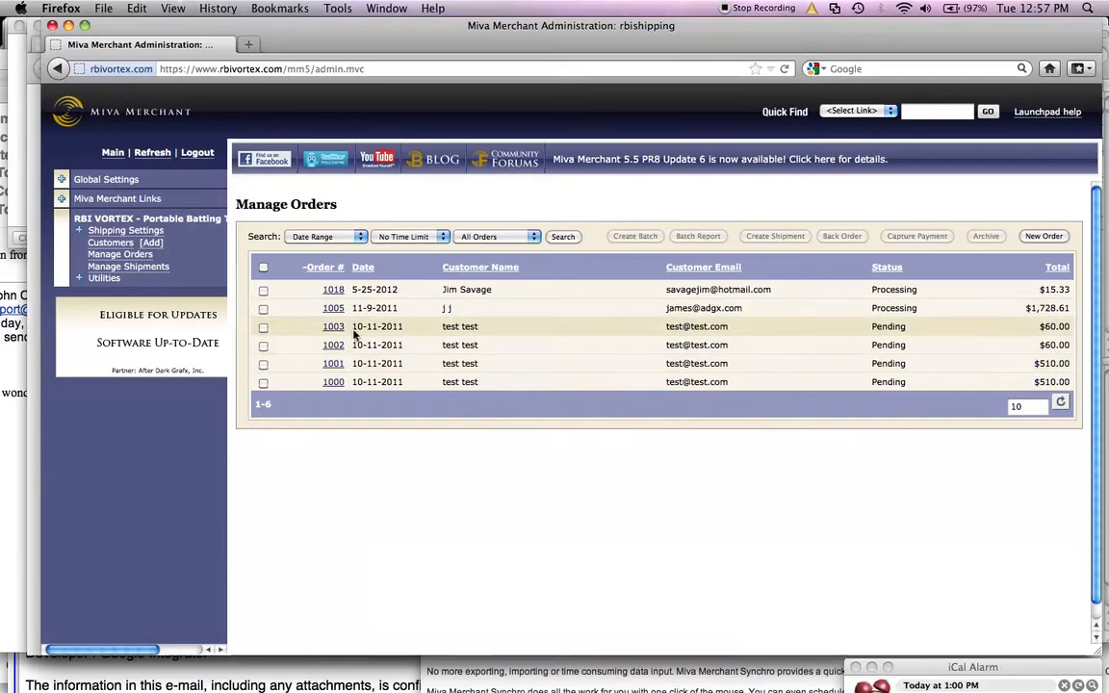
{"action": "left_click", "coordinate": [330, 328]}
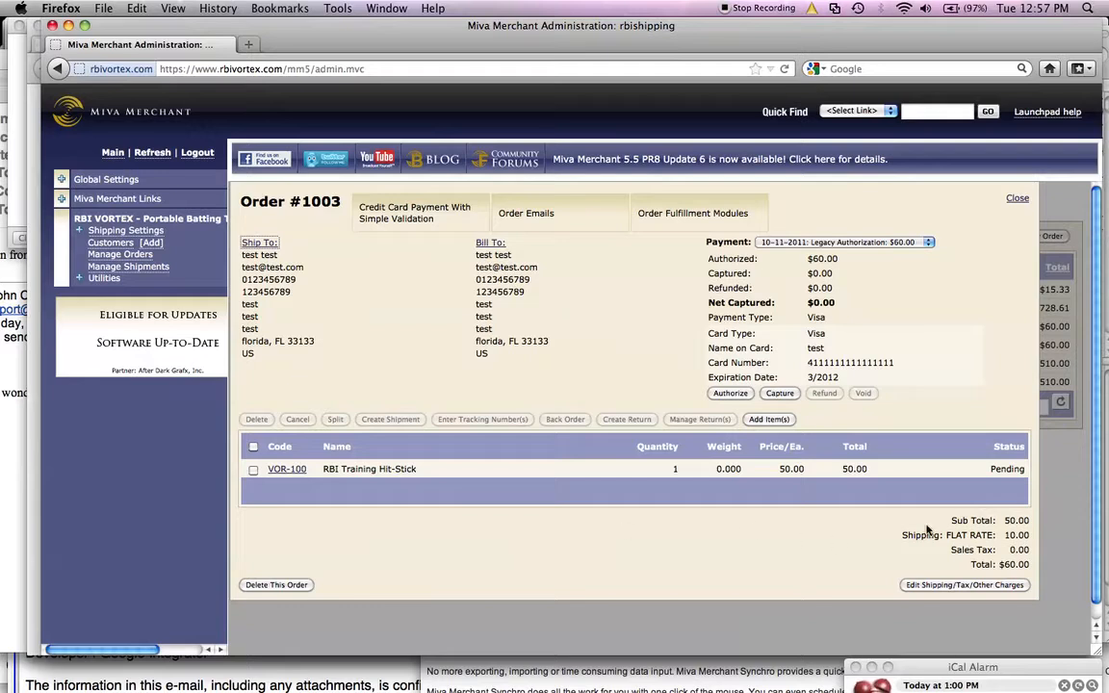
{"action": "left_click", "coordinate": [955, 586]}
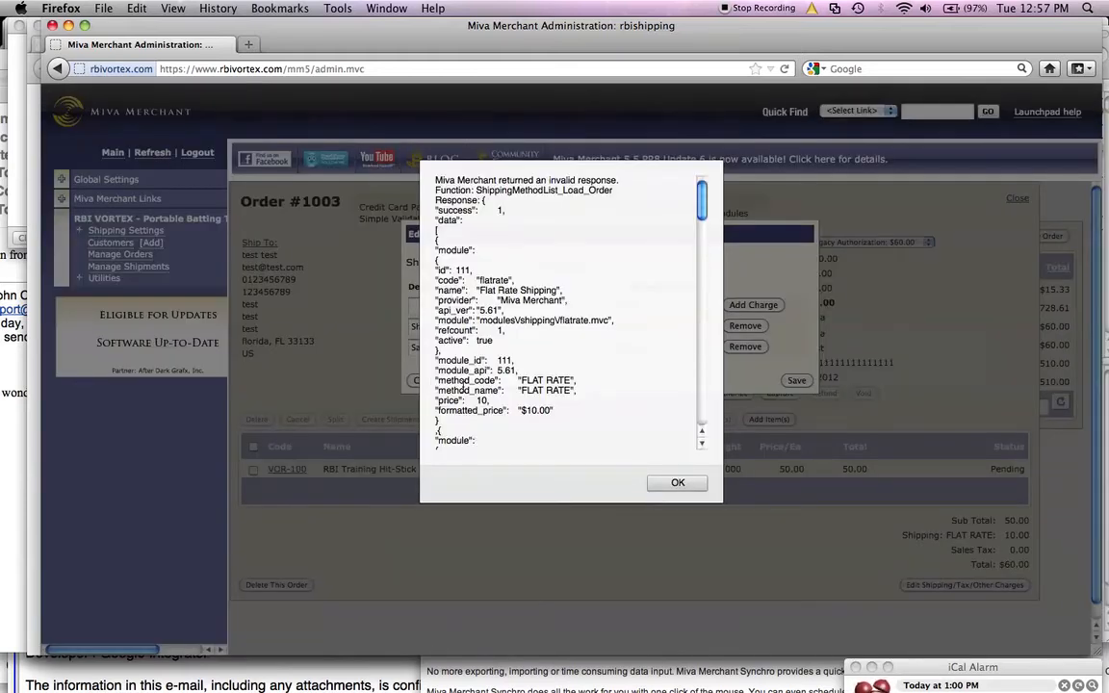
{"action": "left_click", "coordinate": [673, 482]}
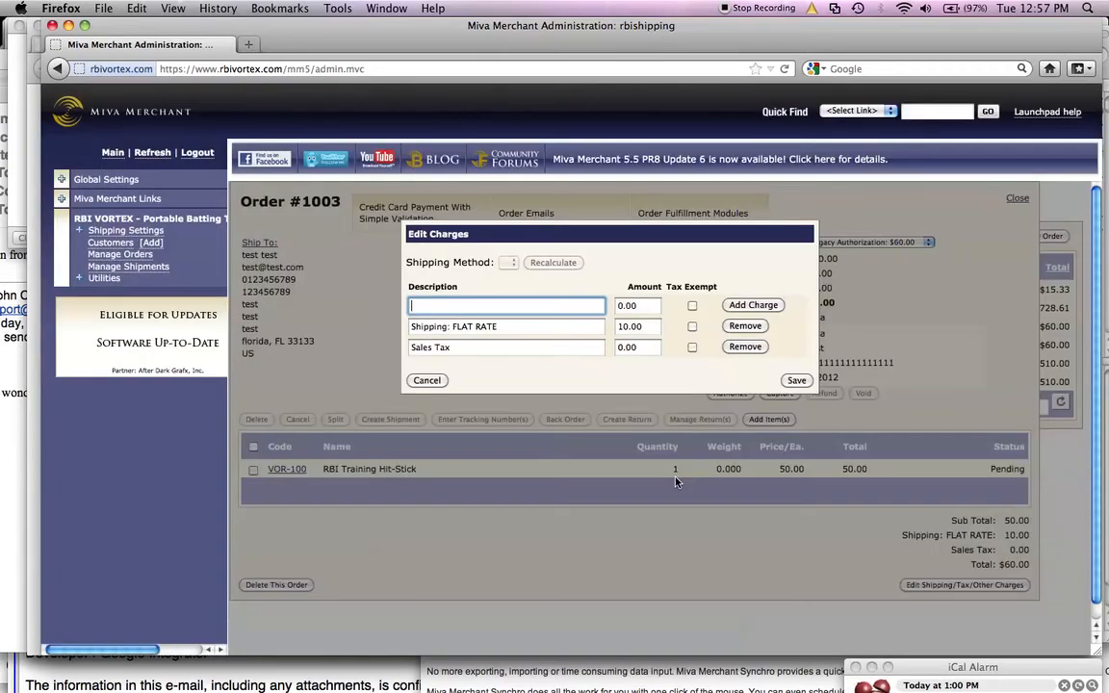
{"action": "left_click", "coordinate": [428, 381]}
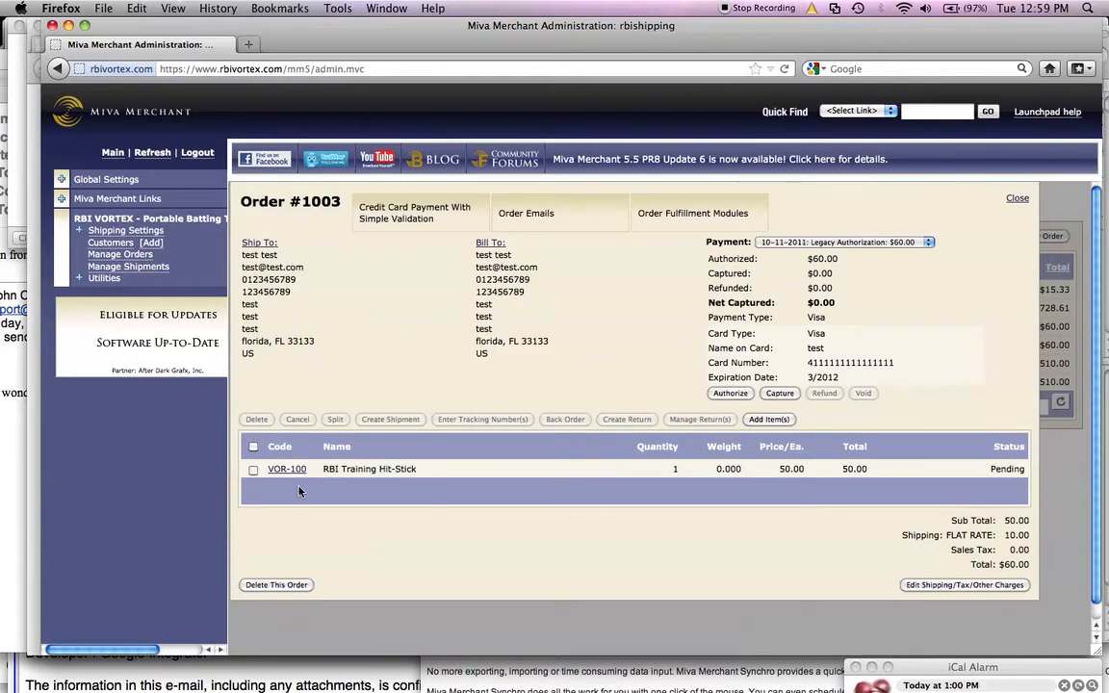
Step: Create a shipment for the RBI Training Hit-Stick item in the order
{"action": "left_click", "coordinate": [253, 470]}
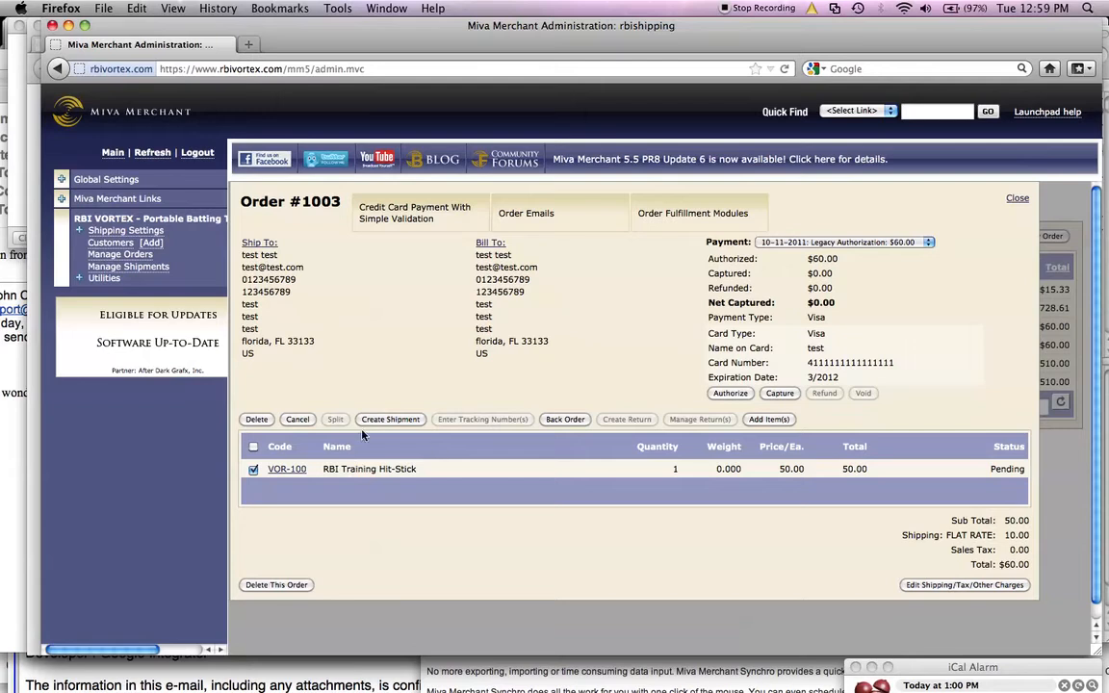
{"action": "left_click", "coordinate": [390, 419]}
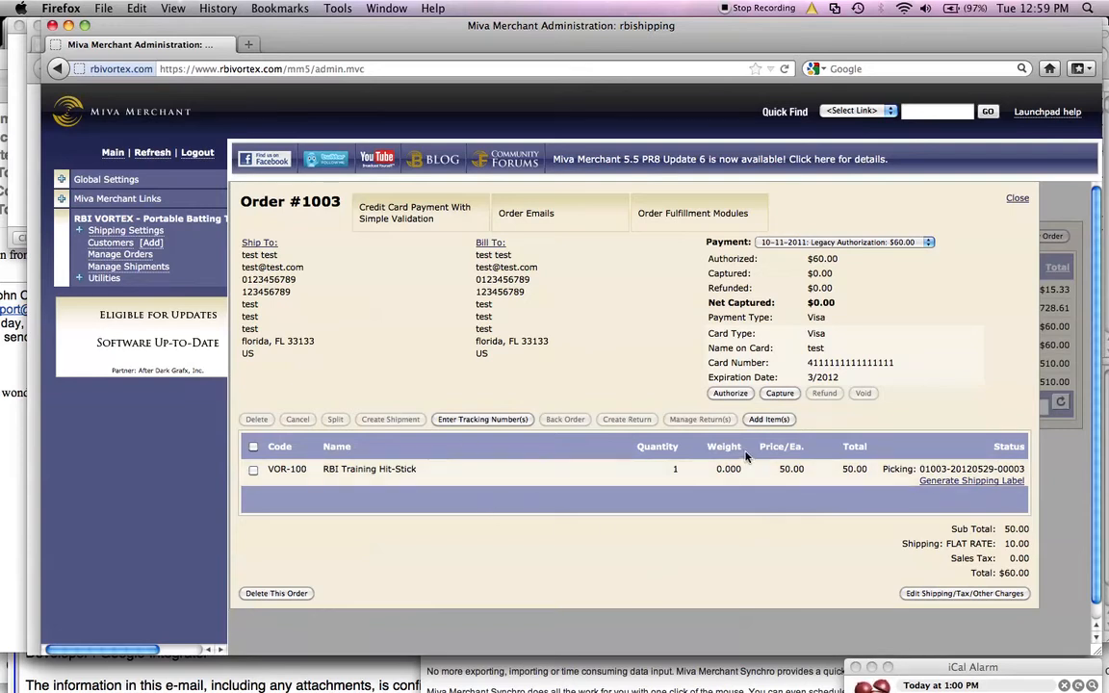
{"action": "left_click", "coordinate": [466, 423]}
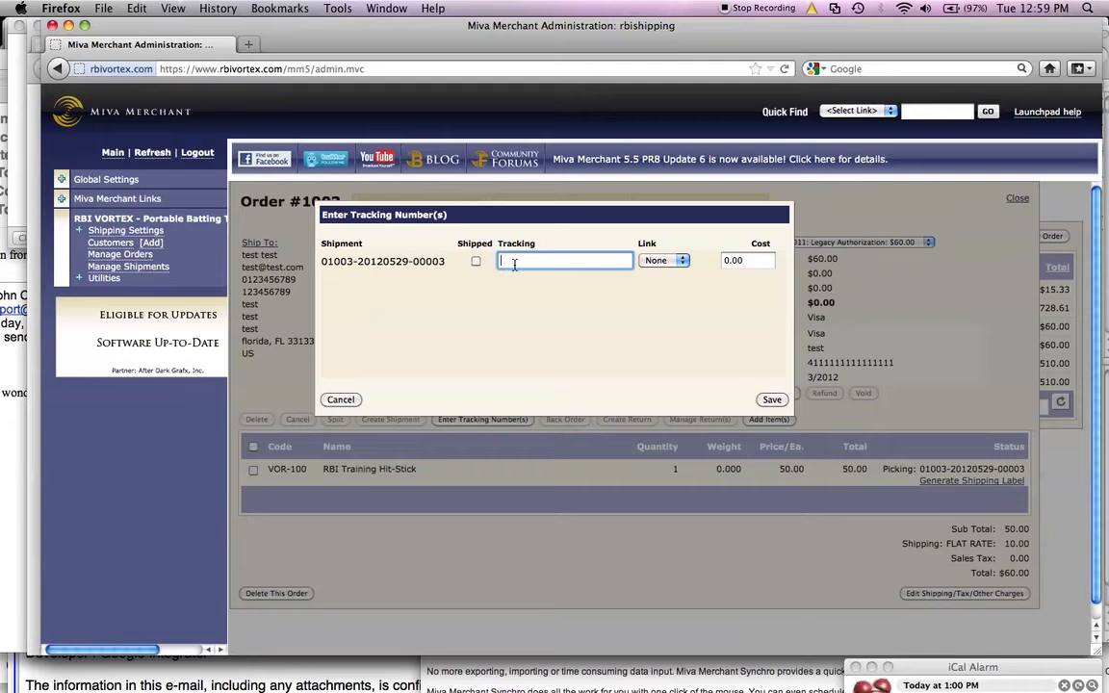
{"action": "type", "text": "86868686868"}
{"action": "type", "text": "8686"}
{"action": "left_click", "coordinate": [663, 261]}
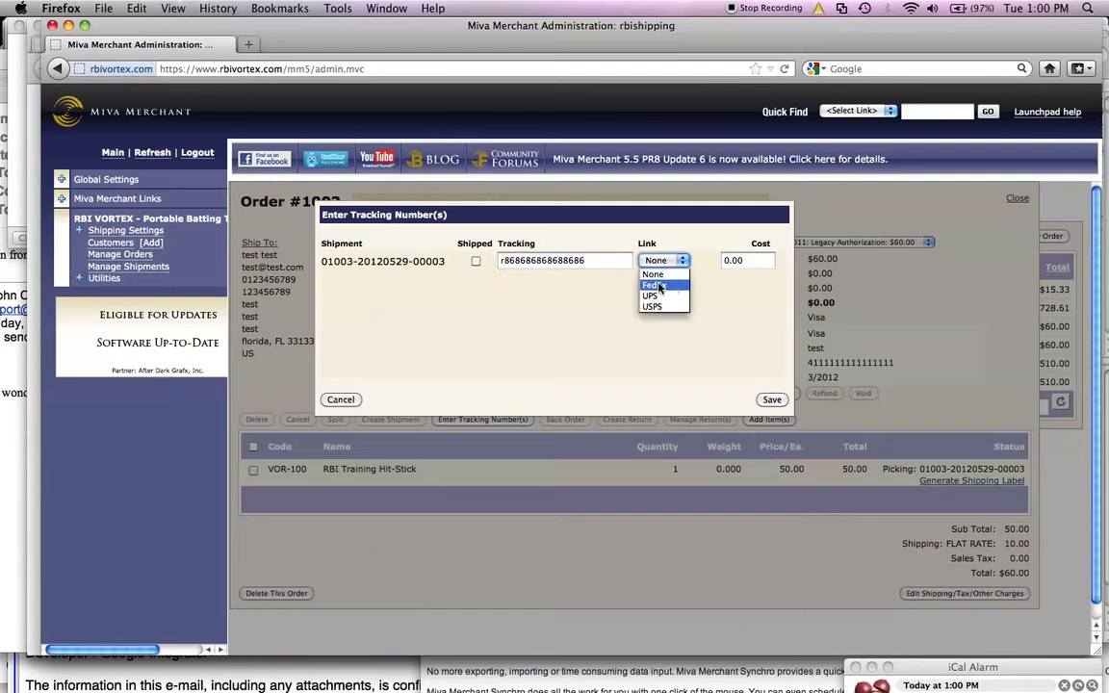
{"action": "left_click", "coordinate": [658, 286]}
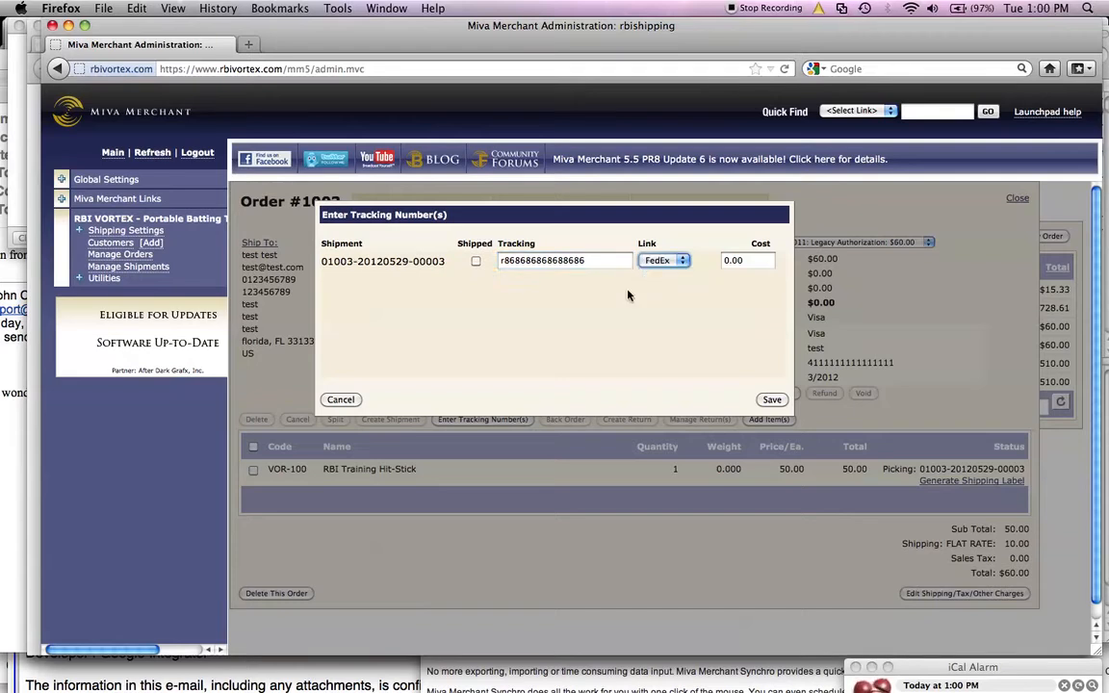
{"action": "left_click", "coordinate": [770, 399]}
{"action": "left_click", "coordinate": [476, 261]}
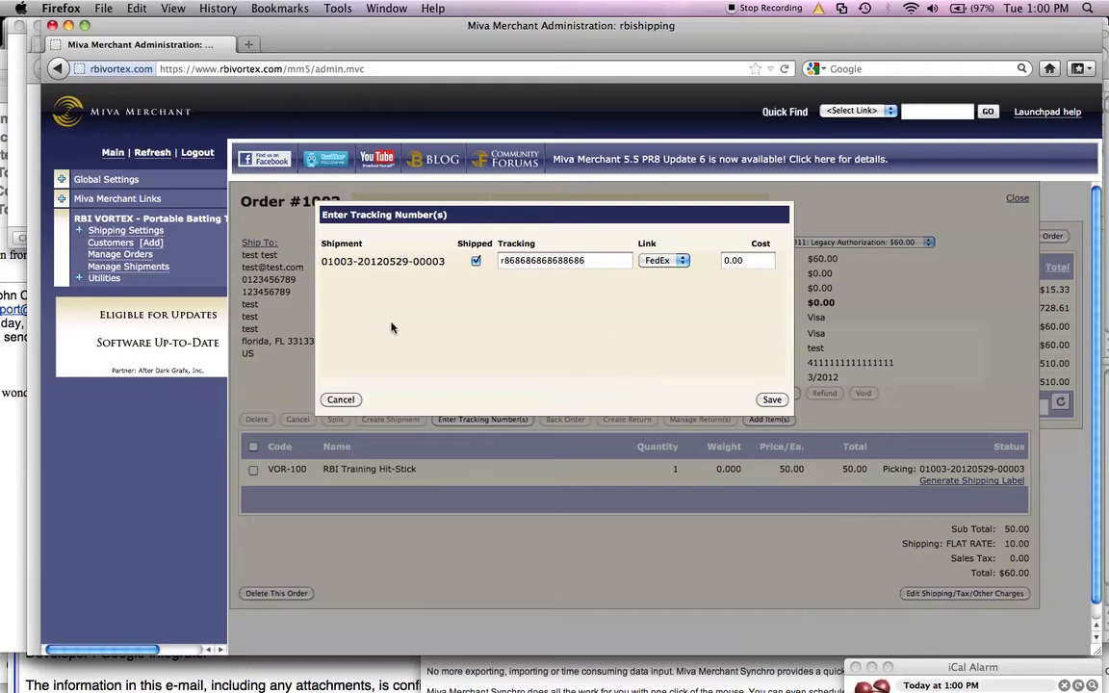
{"action": "left_click", "coordinate": [475, 262]}
{"action": "left_click", "coordinate": [340, 400]}
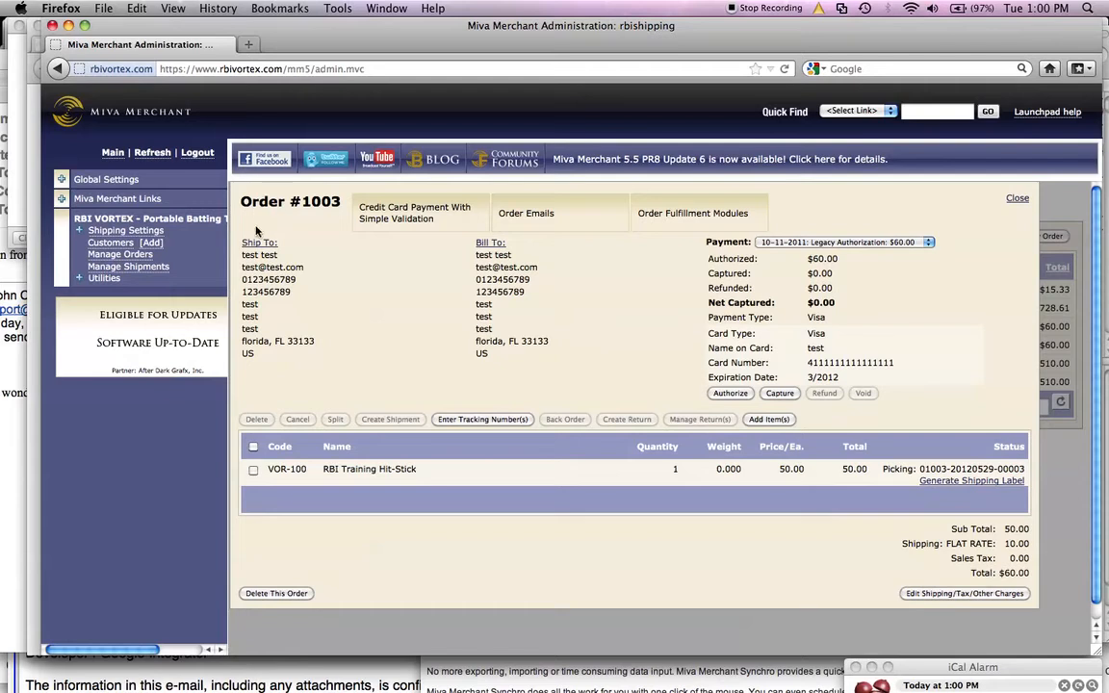
{"action": "left_click", "coordinate": [123, 254]}
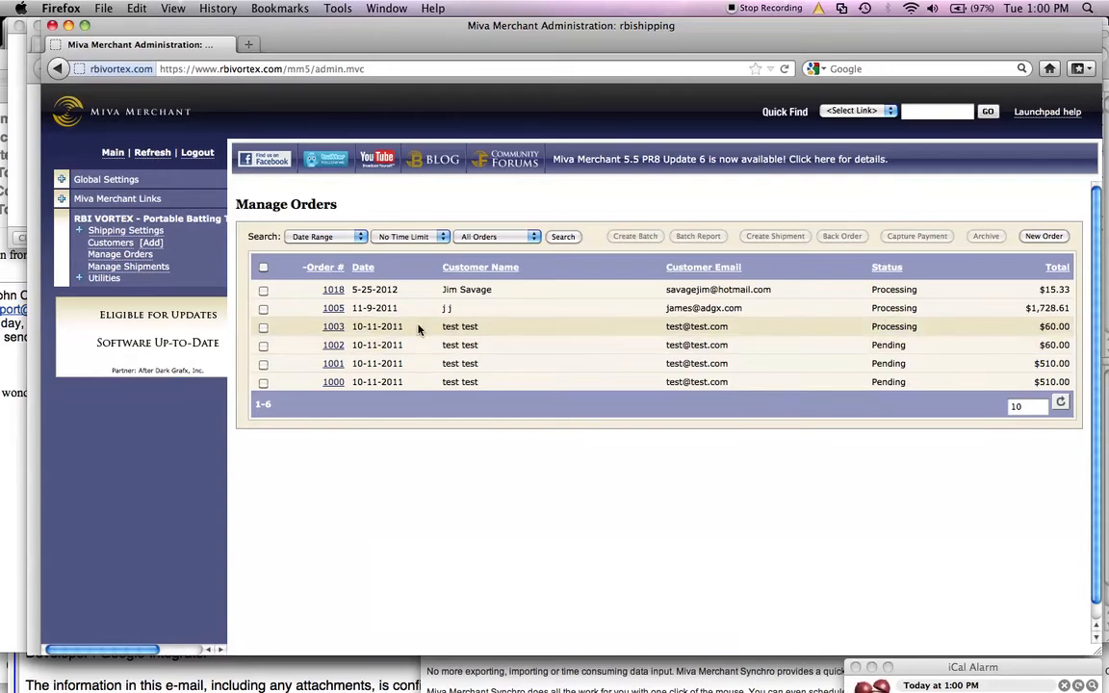
{"action": "left_click", "coordinate": [333, 326]}
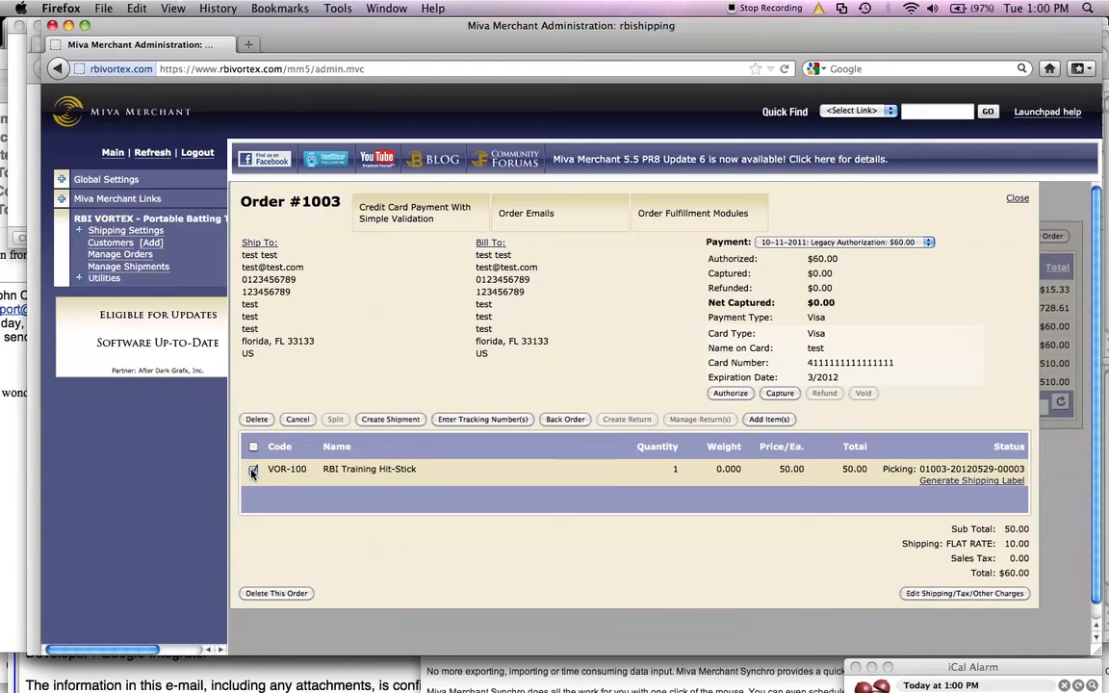
{"action": "left_click", "coordinate": [455, 421]}
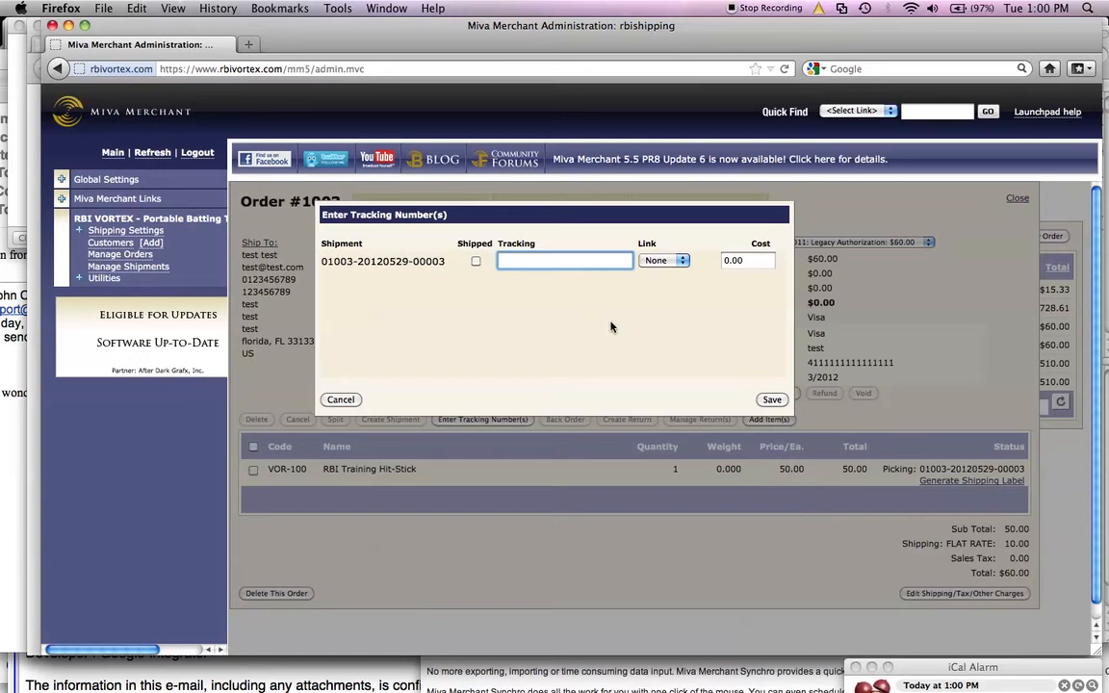
{"action": "left_click", "coordinate": [341, 399]}
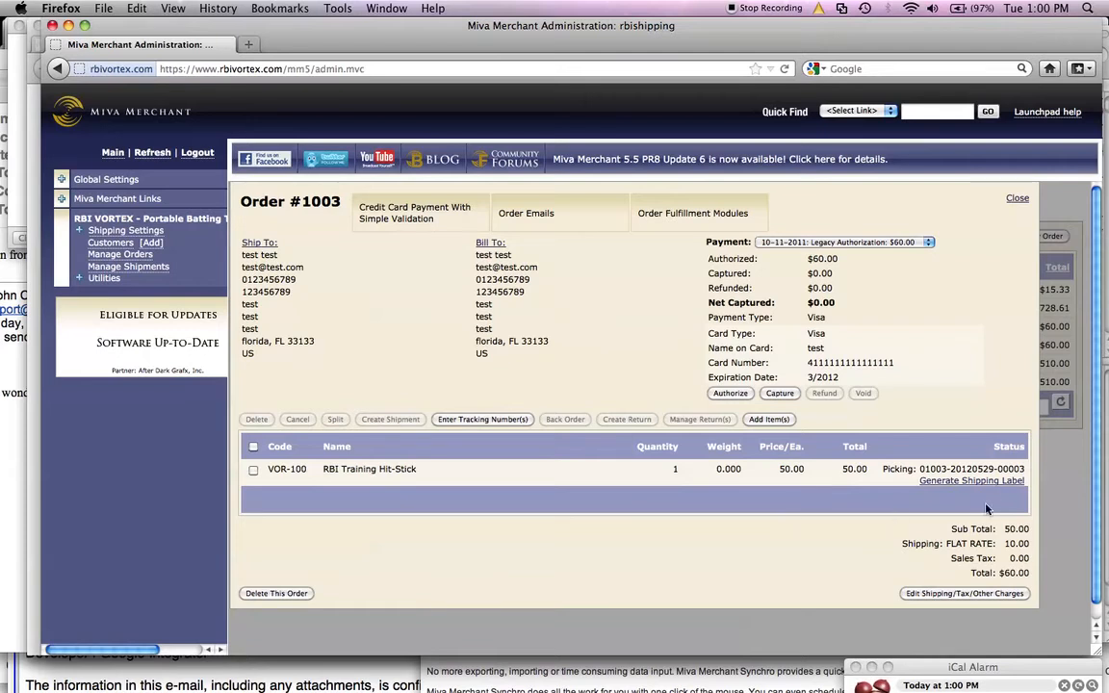
Step: Start generating a shipping label for the shipment and choose FedEx Home Delivery® as the shipping method
{"action": "left_click", "coordinate": [972, 480]}
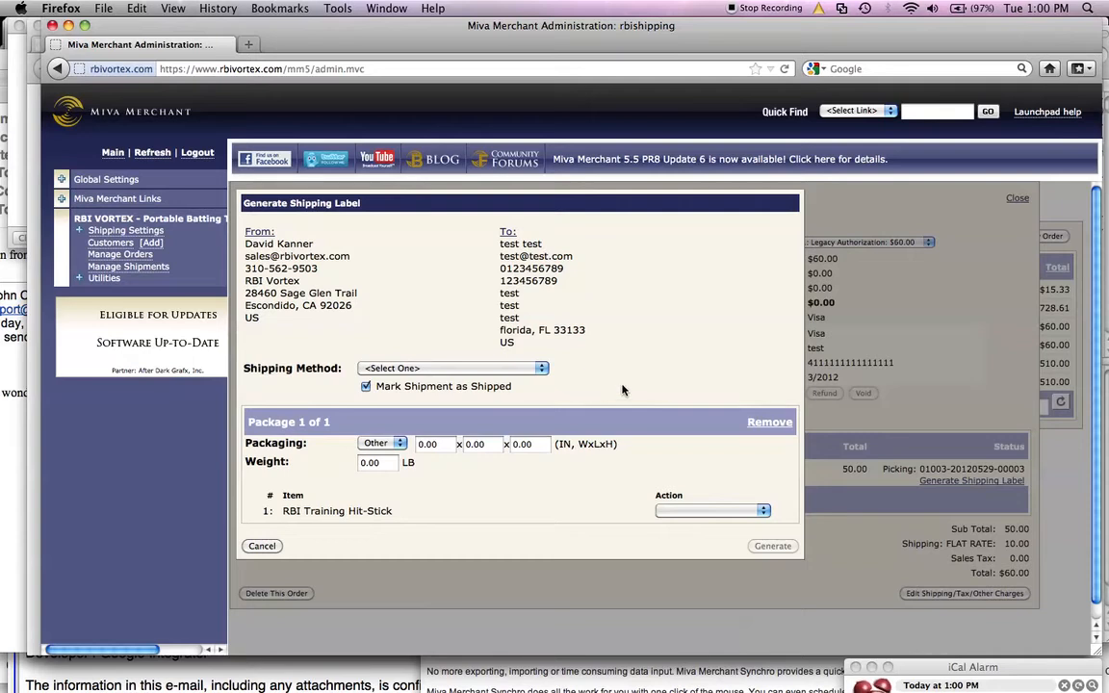
{"action": "left_click", "coordinate": [505, 369]}
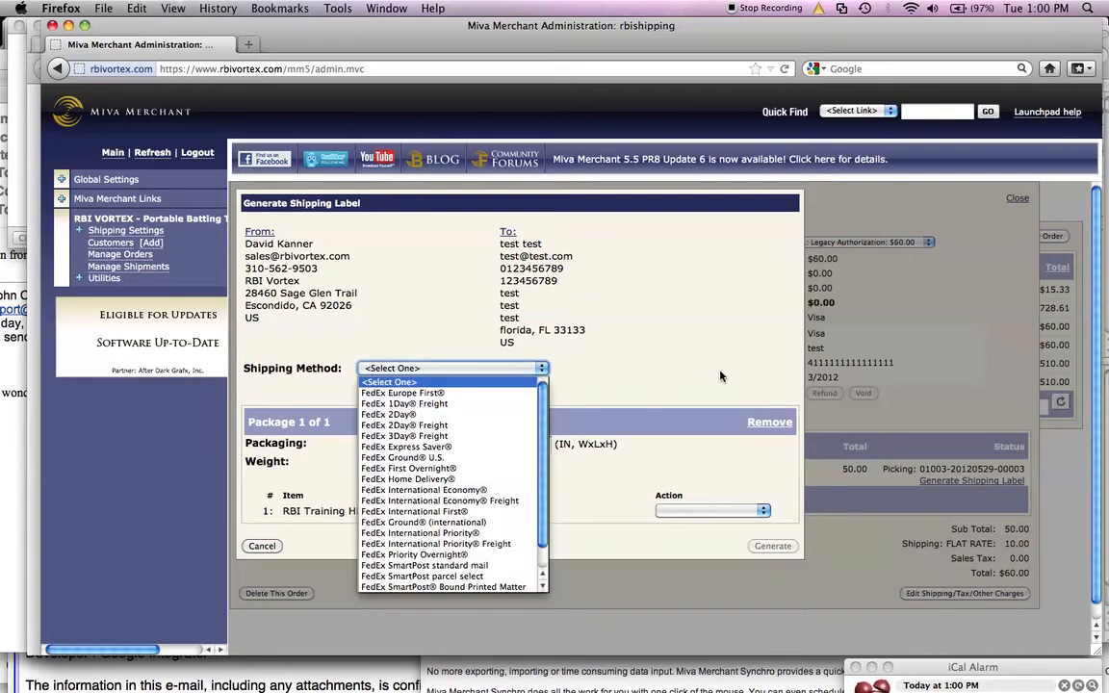
{"action": "left_click", "coordinate": [787, 397]}
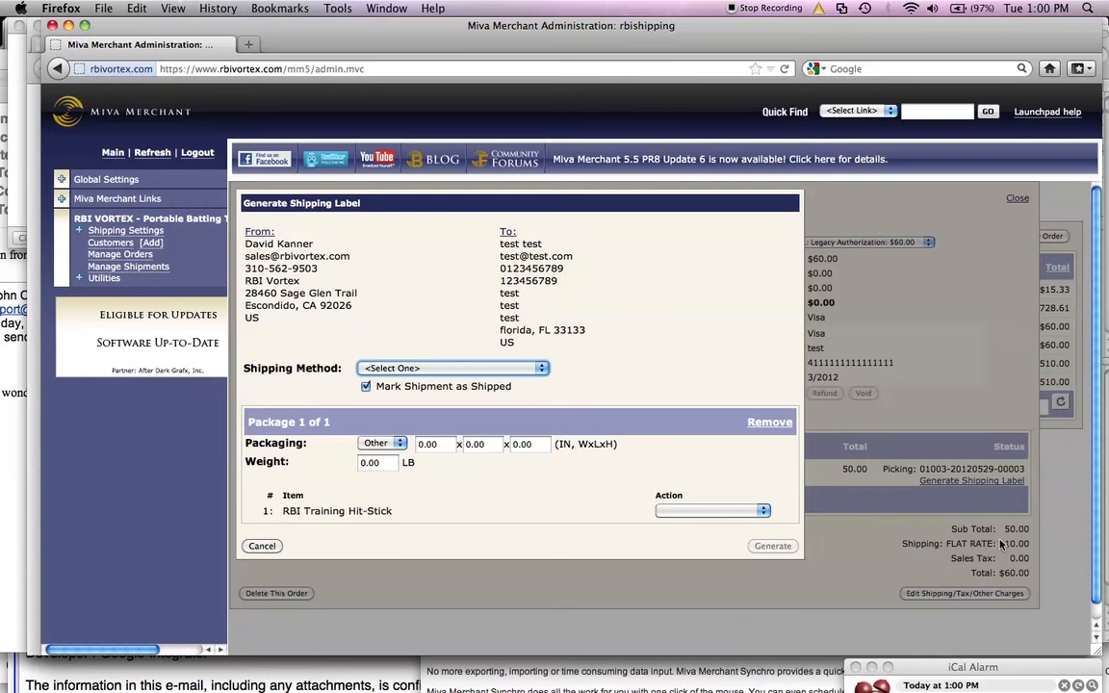
{"action": "left_click", "coordinate": [423, 368]}
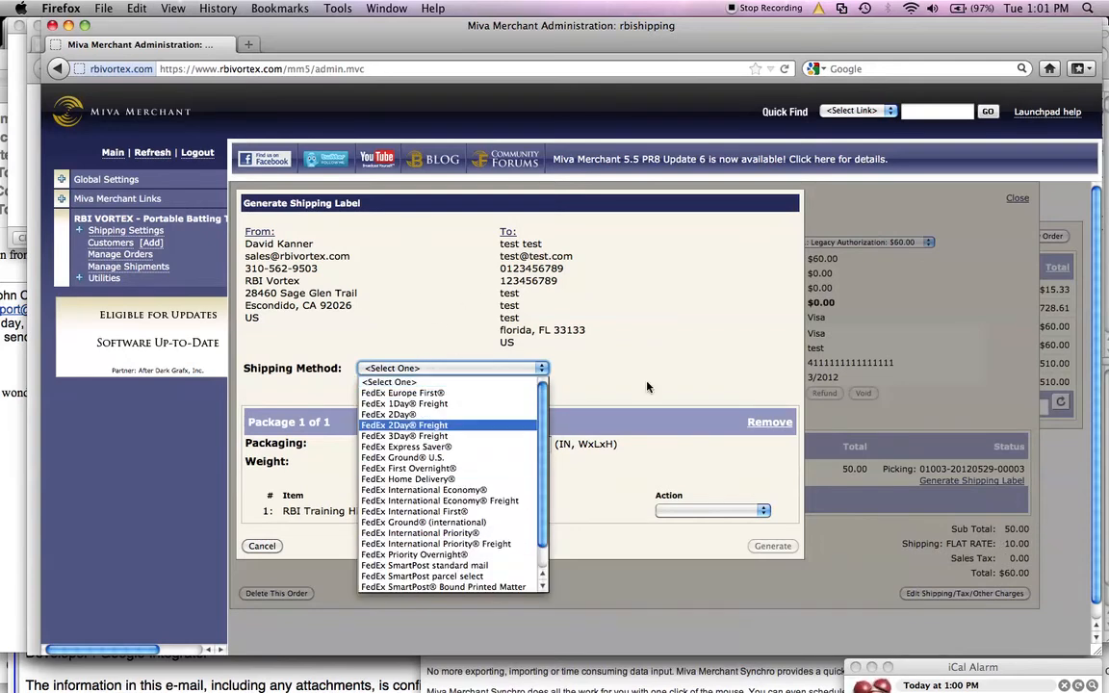
{"action": "left_click", "coordinate": [418, 479]}
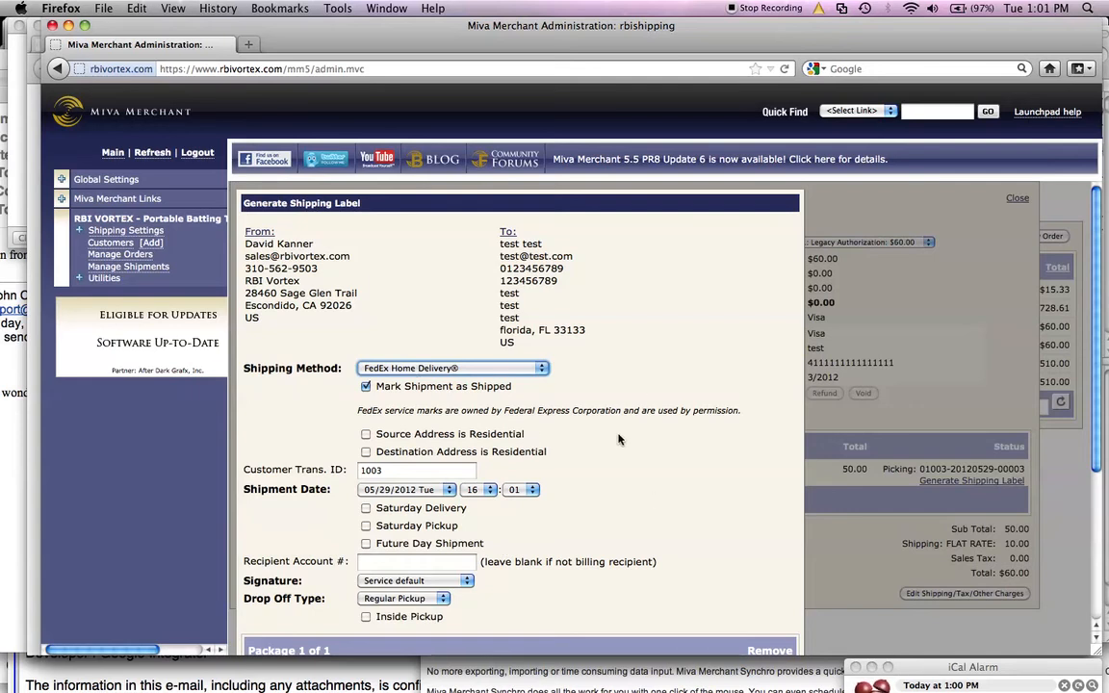
Step: Mark the destination address as residential
{"action": "scroll", "coordinate": [673, 414], "scroll_direction": "down", "scroll_amount": 5}
{"action": "scroll", "coordinate": [731, 452], "scroll_direction": "up", "scroll_amount": 2}
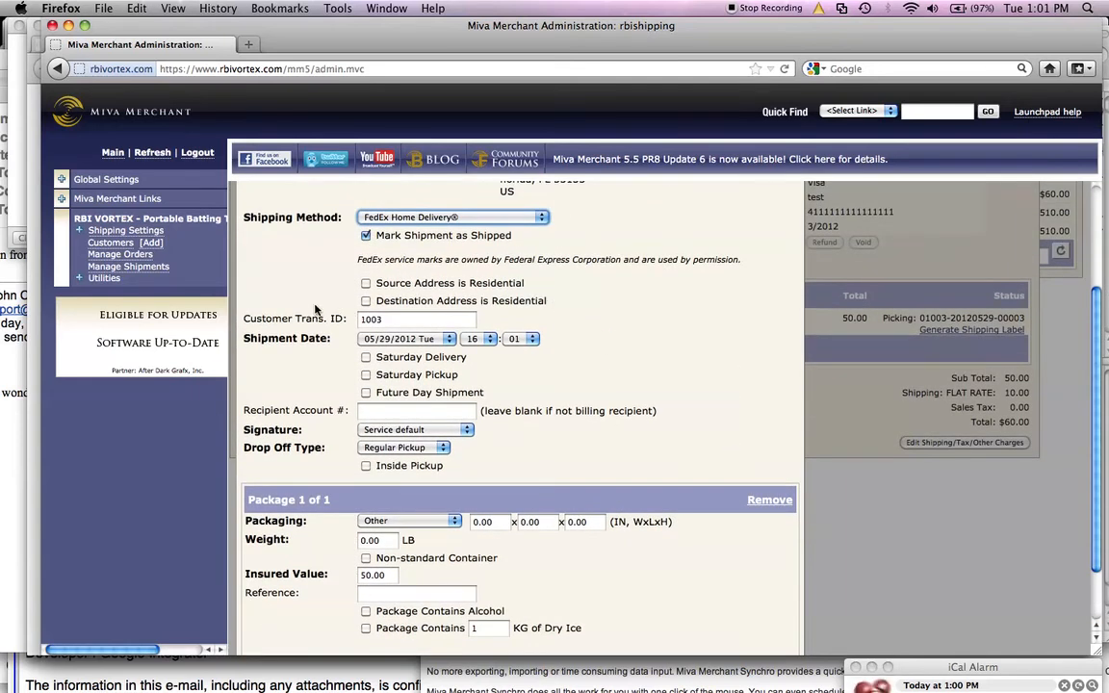
{"action": "left_click", "coordinate": [367, 301]}
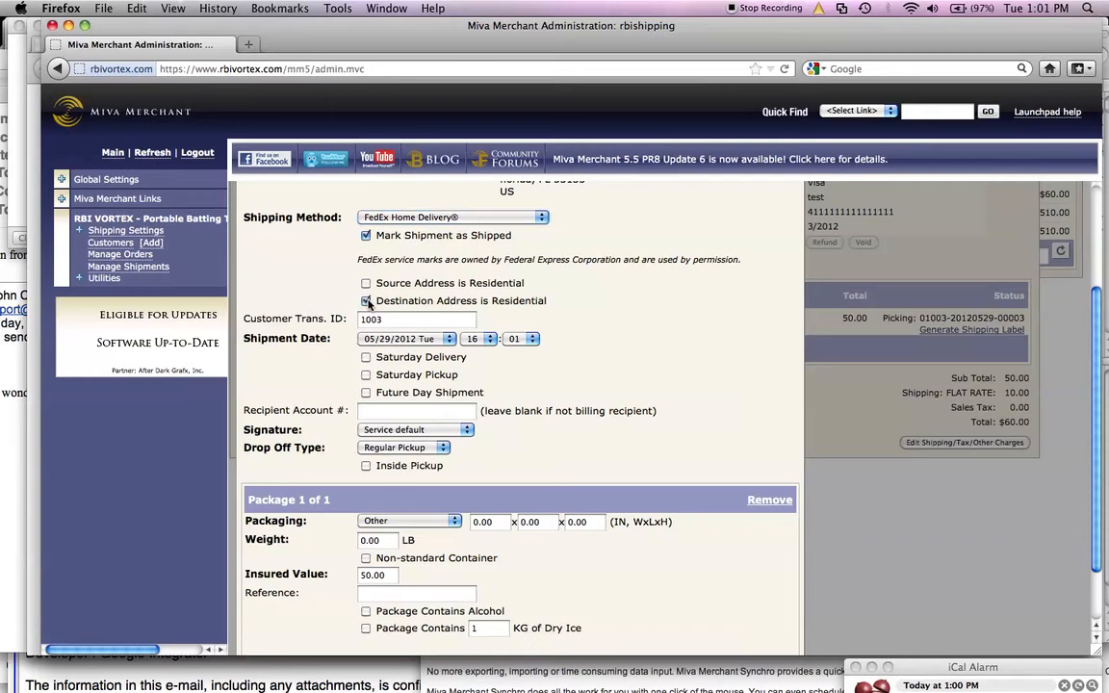
Step: Examine the available shipment date options
{"action": "scroll", "coordinate": [603, 371], "scroll_direction": "down", "scroll_amount": 3}
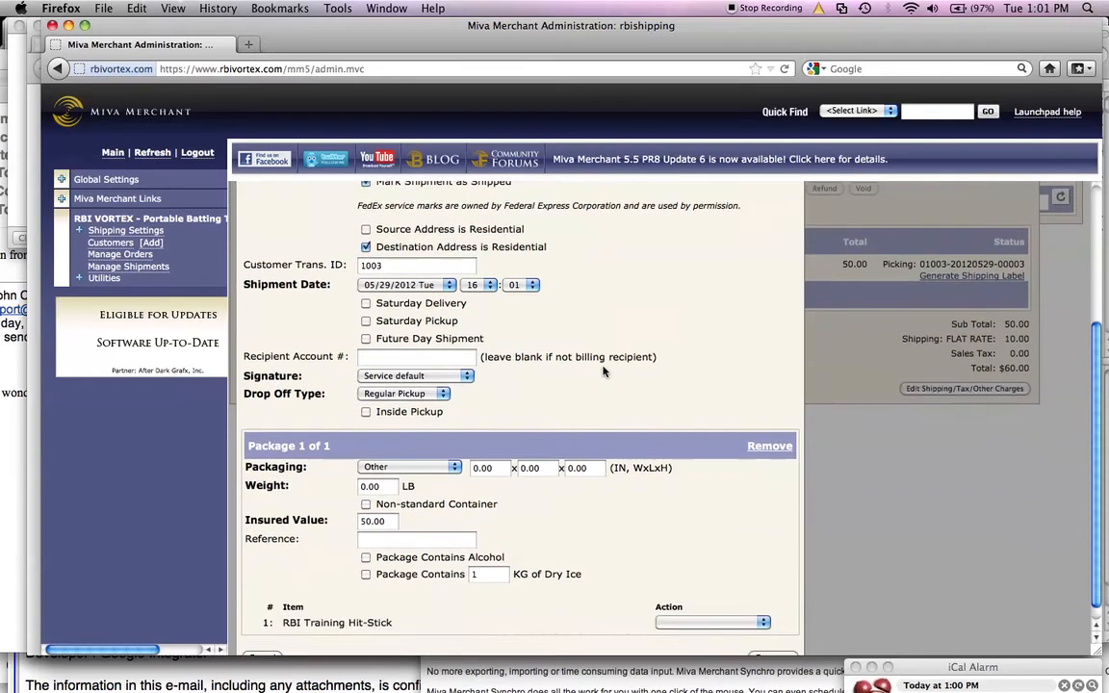
{"action": "left_click", "coordinate": [408, 270]}
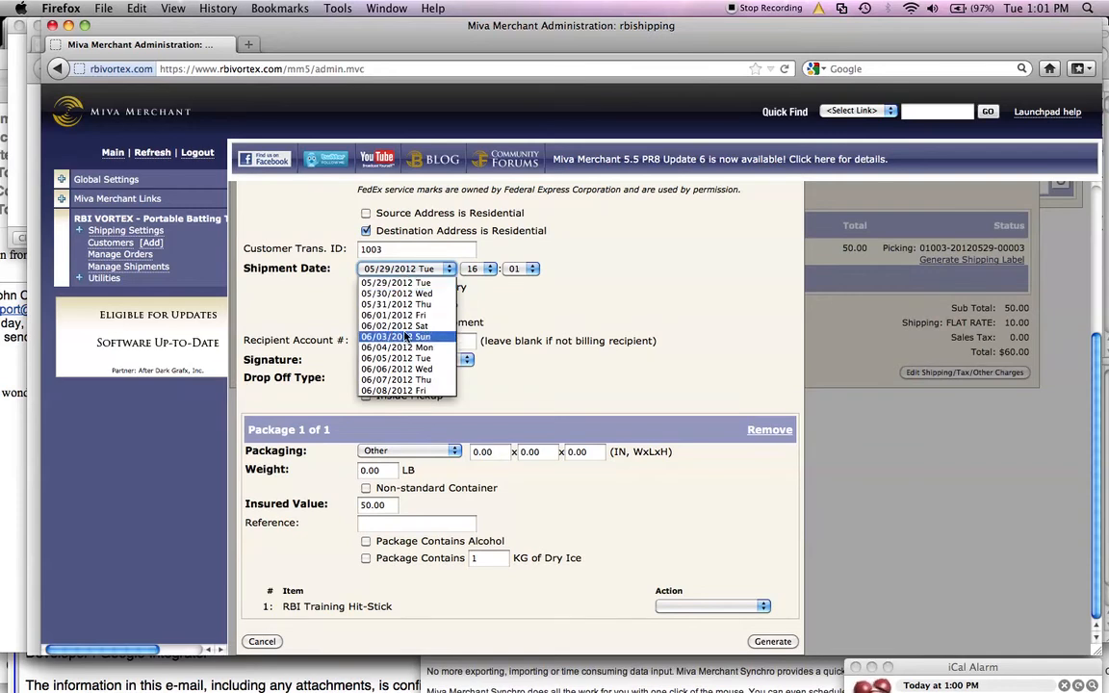
{"action": "left_click", "coordinate": [642, 301]}
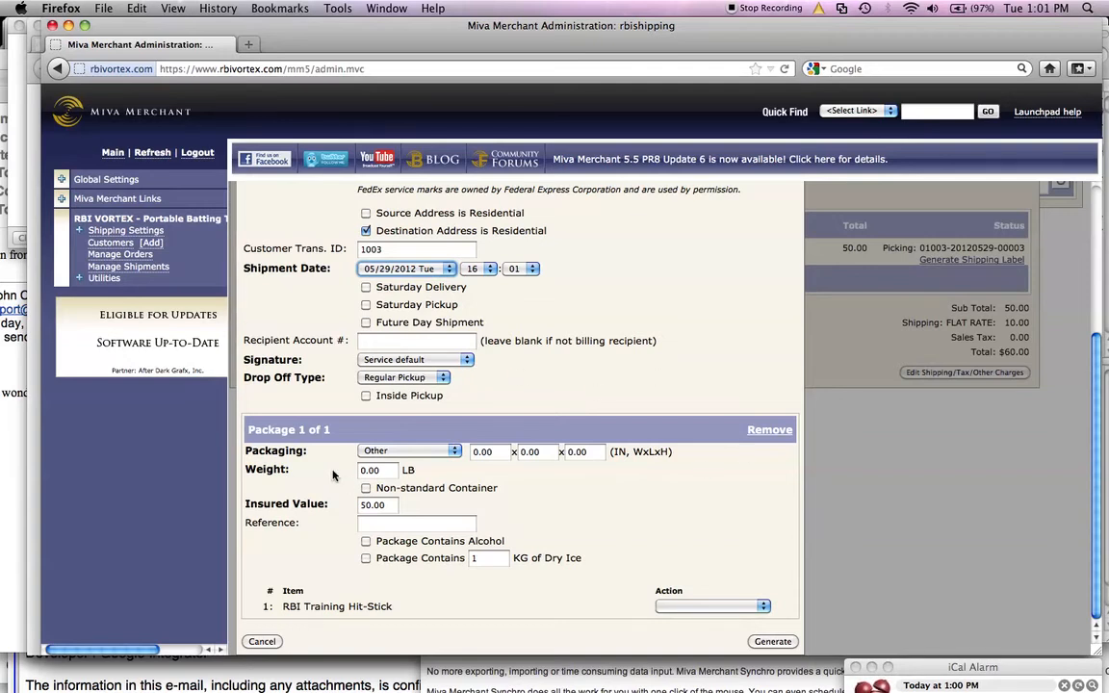
{"action": "left_click", "coordinate": [440, 451]}
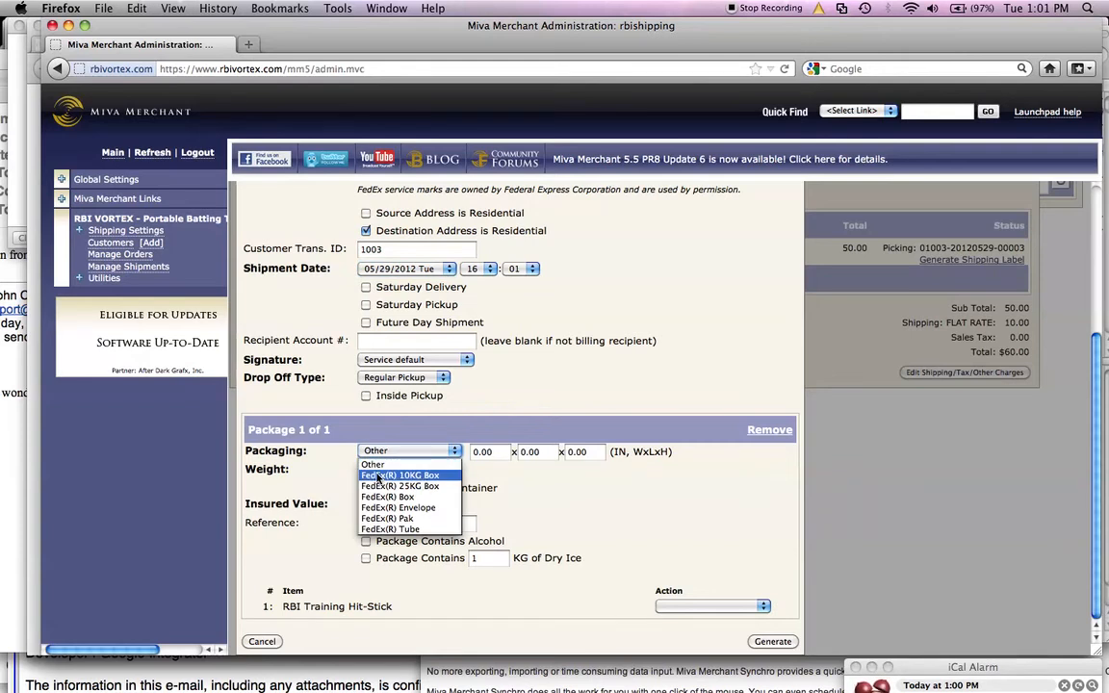
{"action": "left_click", "coordinate": [524, 452]}
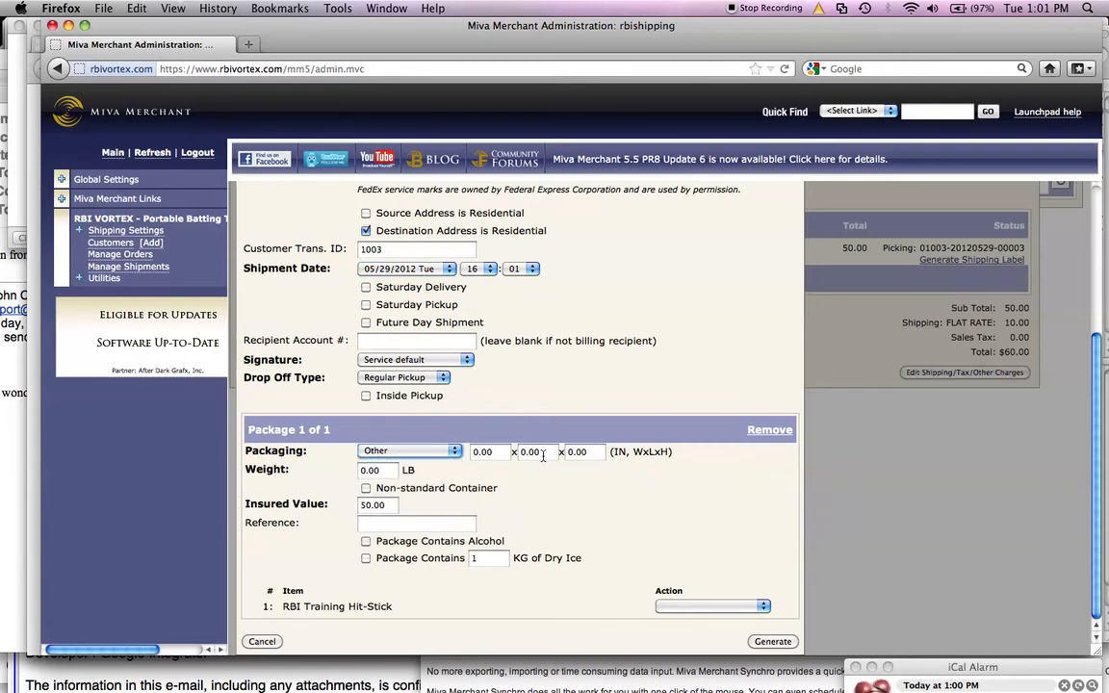
{"action": "left_click", "coordinate": [445, 452]}
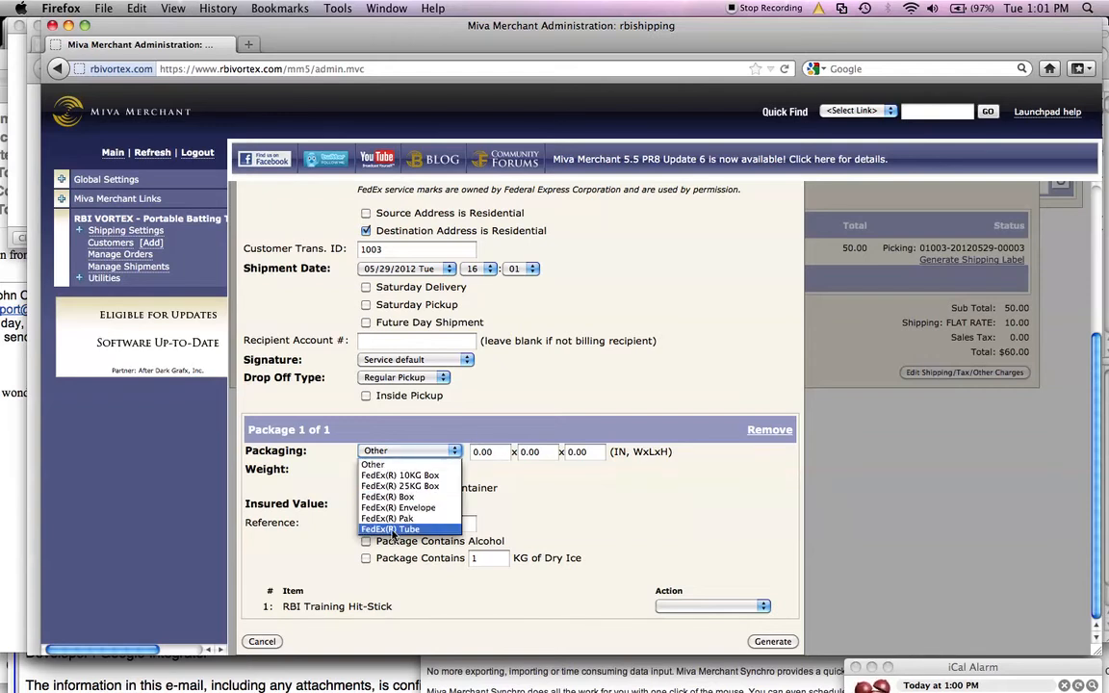
{"action": "left_click", "coordinate": [385, 496]}
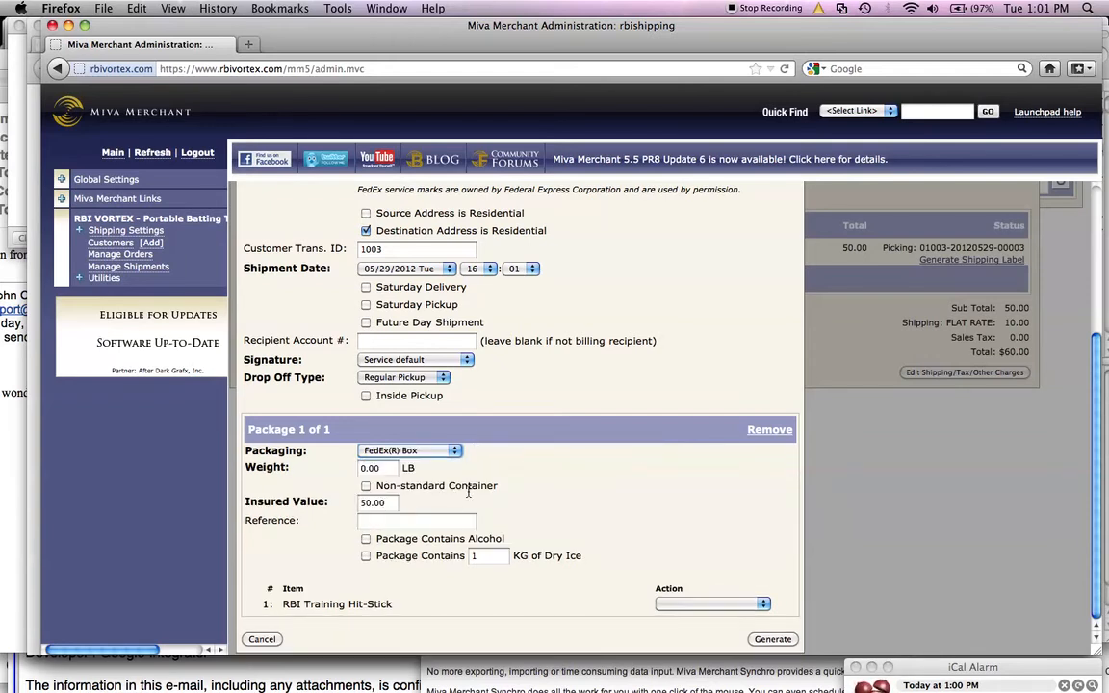
{"action": "left_click", "coordinate": [390, 450]}
{"action": "left_click", "coordinate": [387, 509]}
{"action": "left_click", "coordinate": [382, 452]}
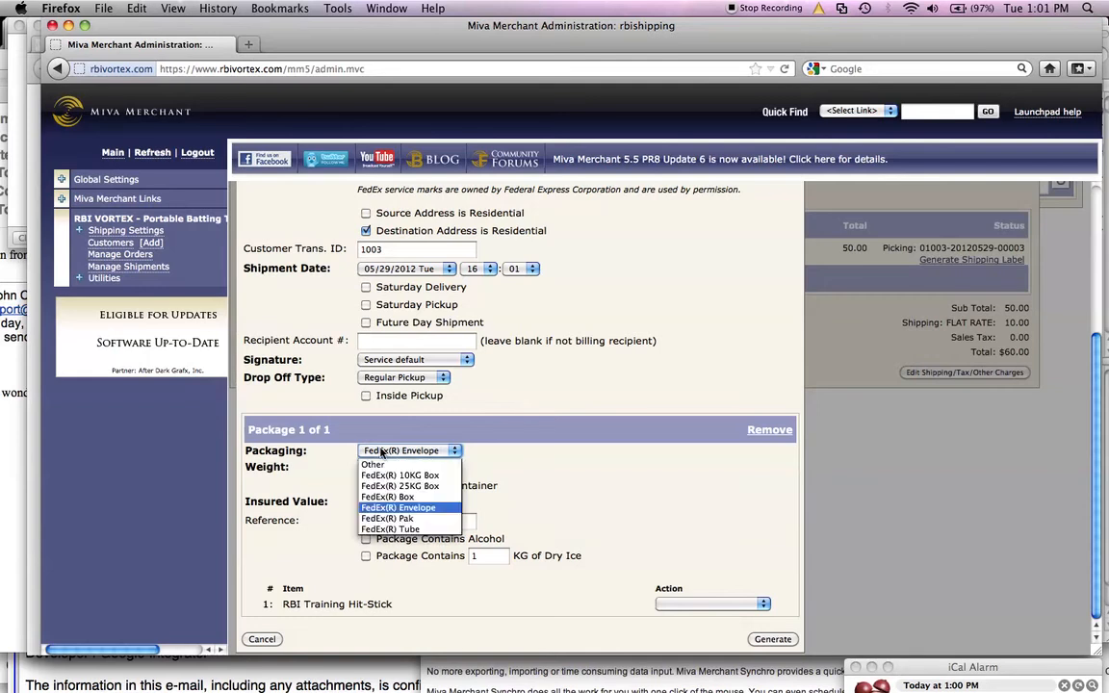
{"action": "left_click", "coordinate": [375, 464]}
Step: Set the package dimensions to 3 x 3 x 3 inches and the weight to 1 LB
{"action": "left_click", "coordinate": [474, 451]}
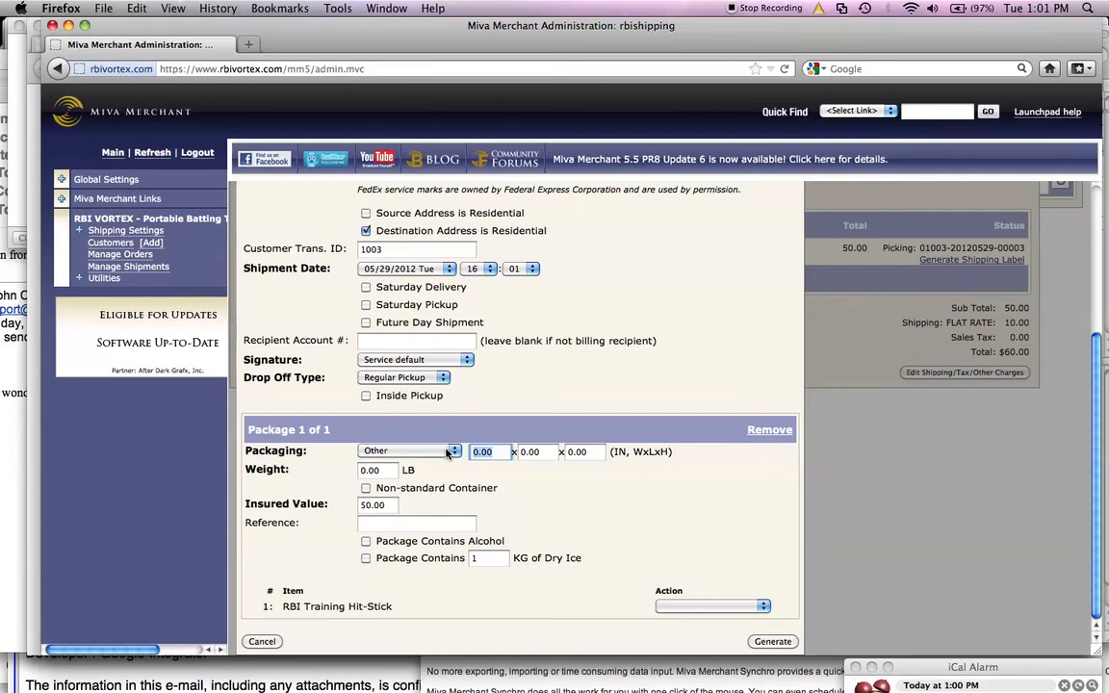
{"action": "type", "text": "3"}
{"action": "key", "text": "Tab"}
{"action": "type", "text": "3"}
{"action": "key", "text": "Tab"}
{"action": "type", "text": "3"}
{"action": "key", "text": "Tab"}
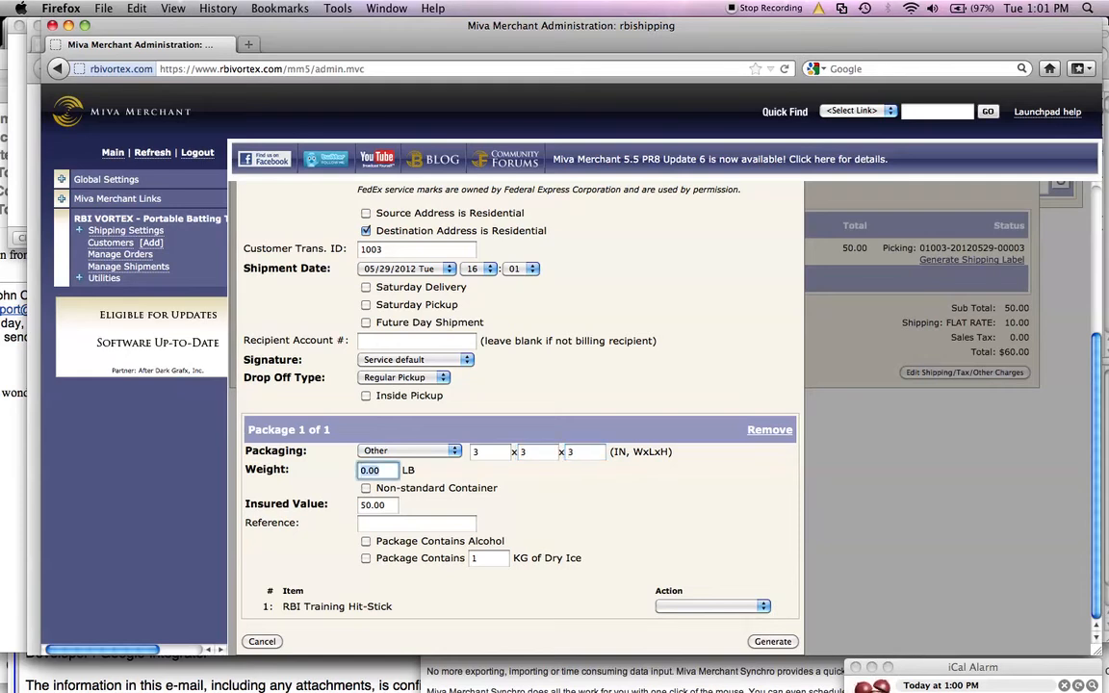
{"action": "type", "text": "1"}
Step: Try to generate the FedEx shipping label for the package and dismiss the resulting alert
{"action": "left_click", "coordinate": [667, 606]}
{"action": "left_click", "coordinate": [425, 600]}
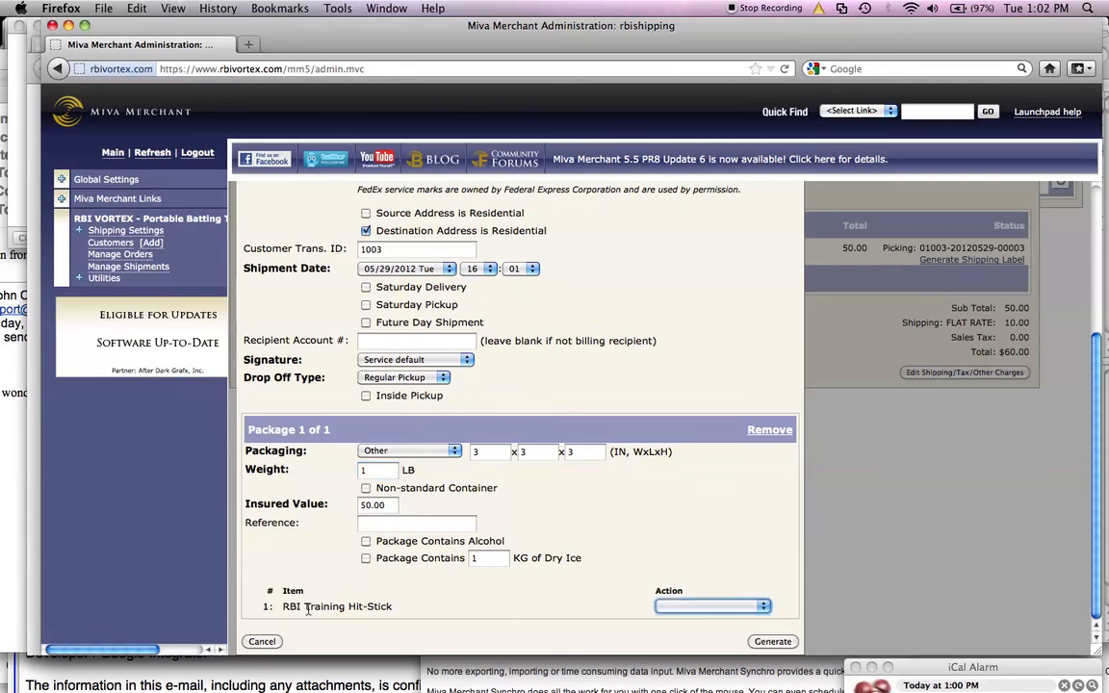
{"action": "left_click", "coordinate": [677, 604]}
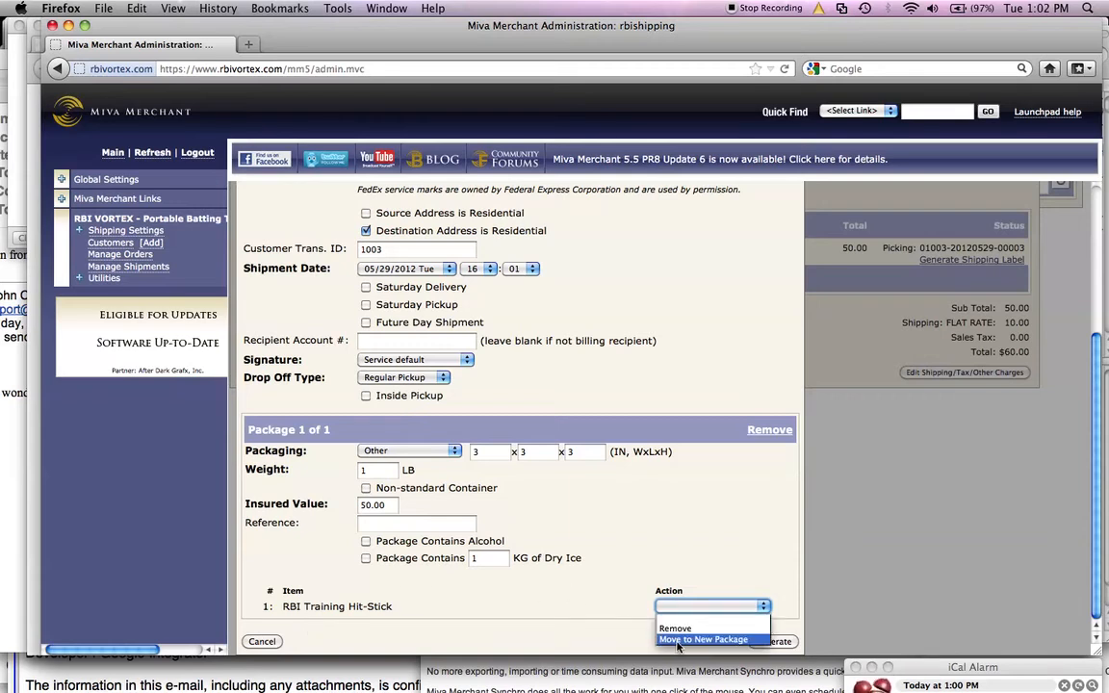
{"action": "left_click", "coordinate": [456, 591]}
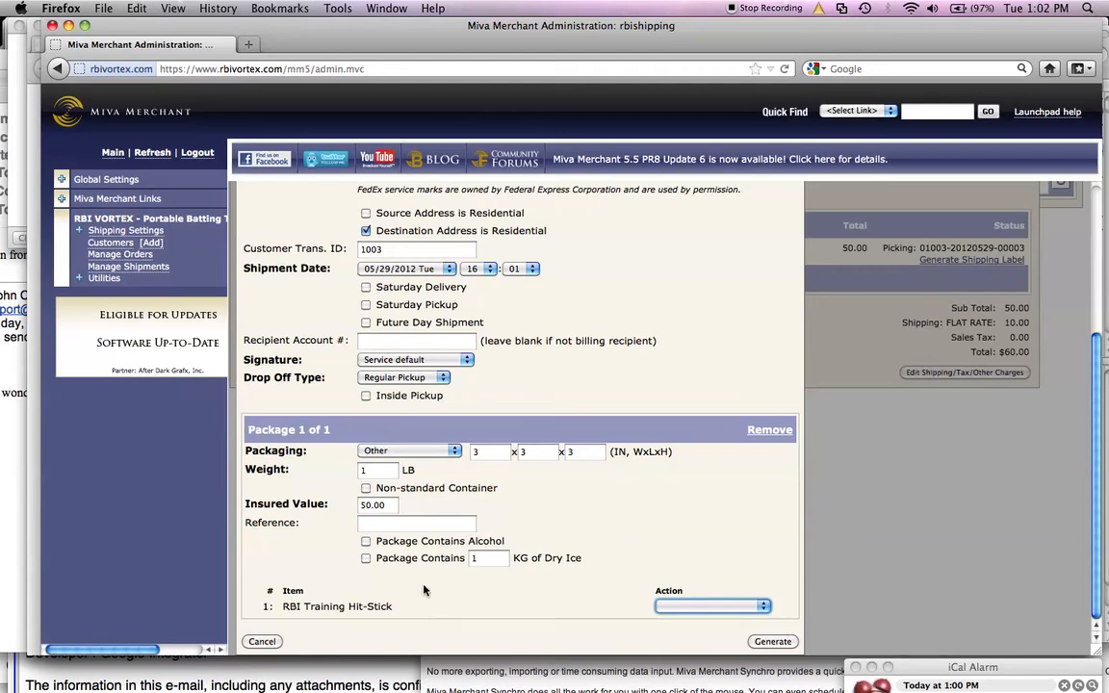
{"action": "left_click", "coordinate": [776, 640]}
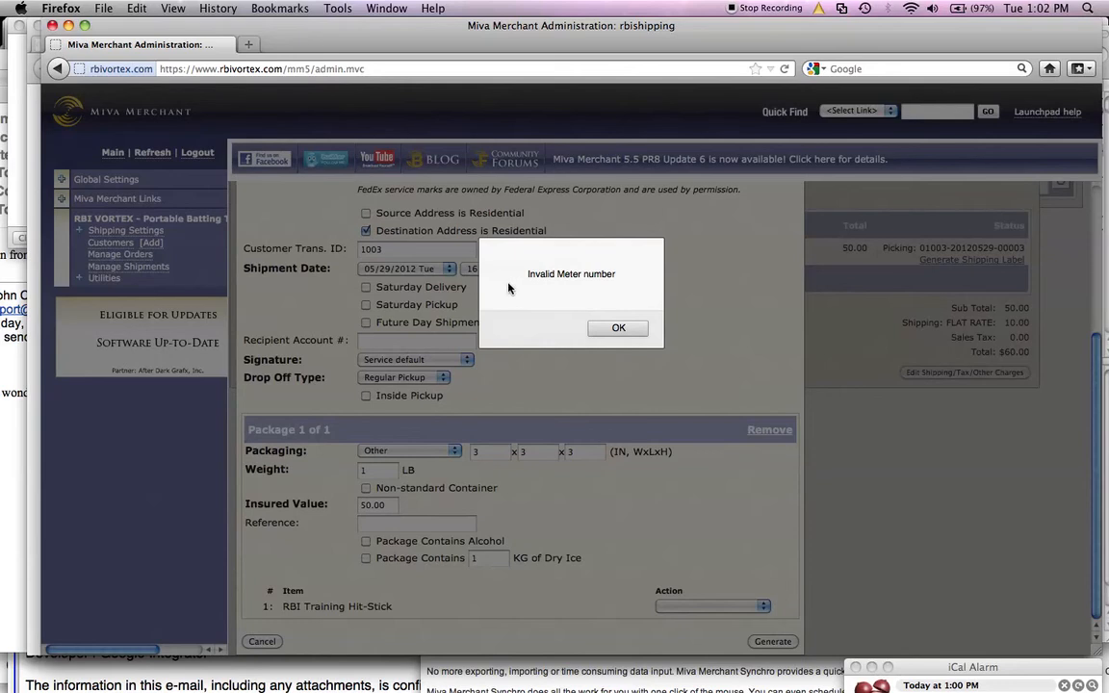
{"action": "left_click", "coordinate": [618, 327]}
Step: Scroll through the shipping label form and cancel it
{"action": "scroll", "coordinate": [633, 301], "scroll_direction": "up", "scroll_amount": 5}
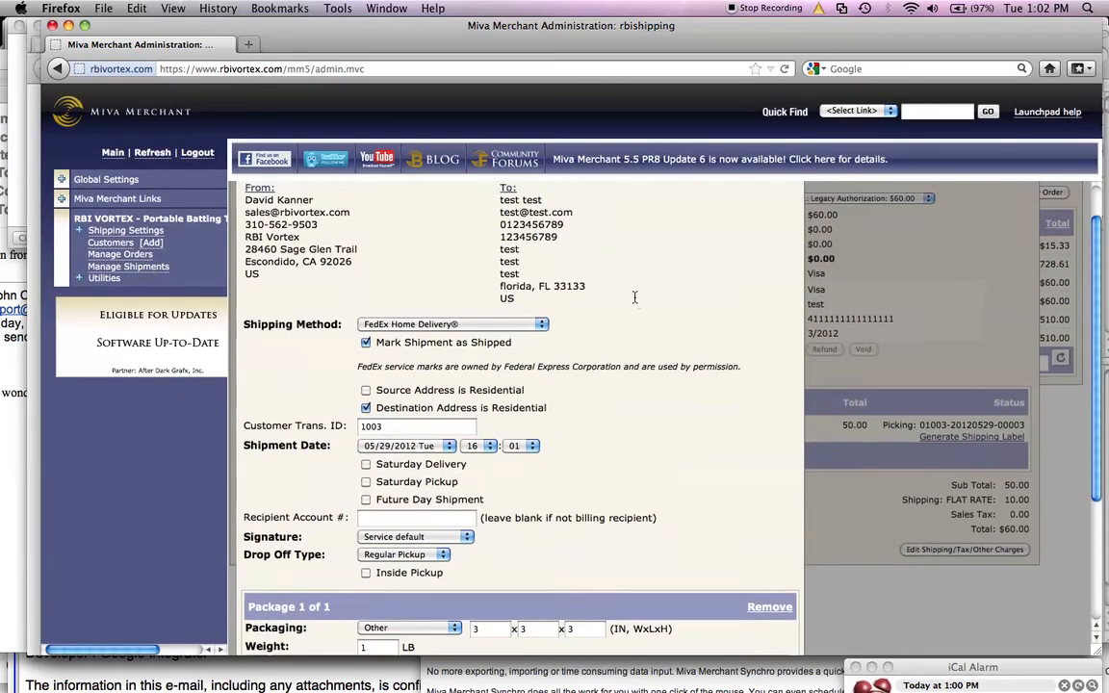
{"action": "scroll", "coordinate": [633, 301], "scroll_direction": "down", "scroll_amount": 4}
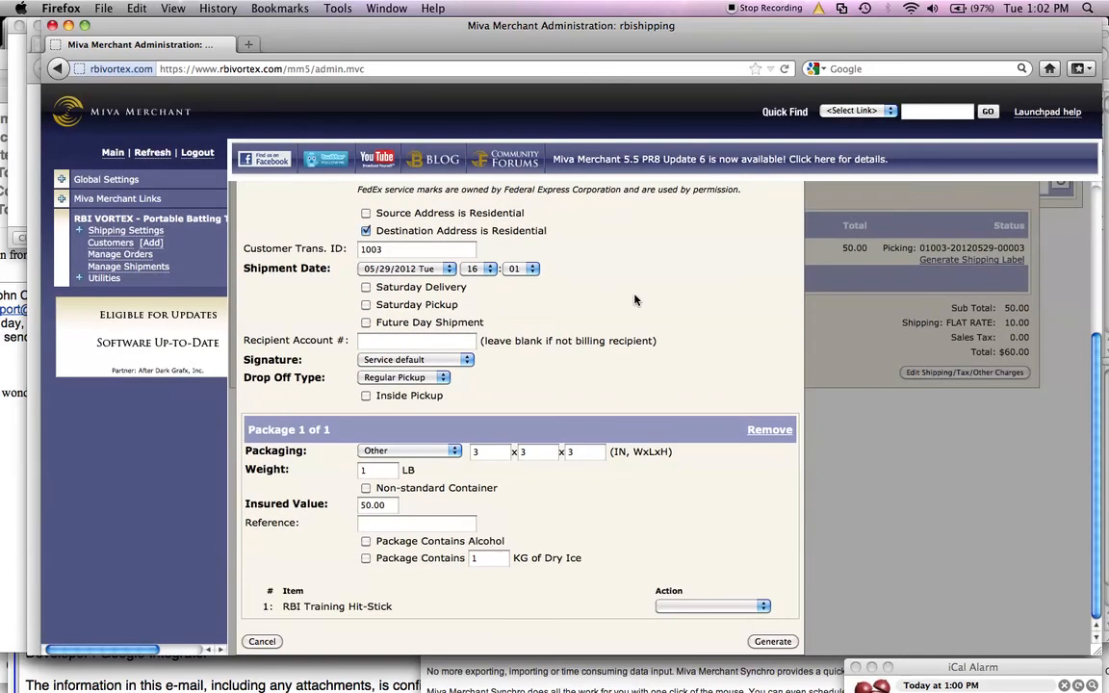
{"action": "scroll", "coordinate": [633, 300], "scroll_direction": "up", "scroll_amount": 5}
{"action": "scroll", "coordinate": [634, 301], "scroll_direction": "down", "scroll_amount": 4}
{"action": "scroll", "coordinate": [635, 300], "scroll_direction": "up", "scroll_amount": 5}
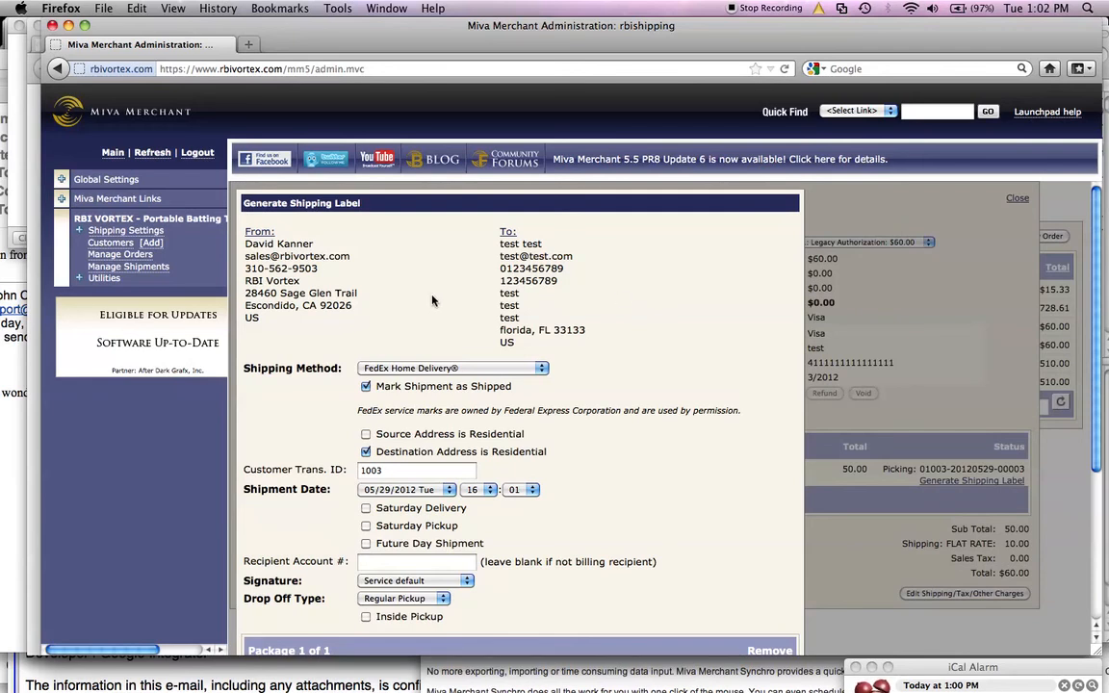
{"action": "scroll", "coordinate": [713, 339], "scroll_direction": "down", "scroll_amount": 3}
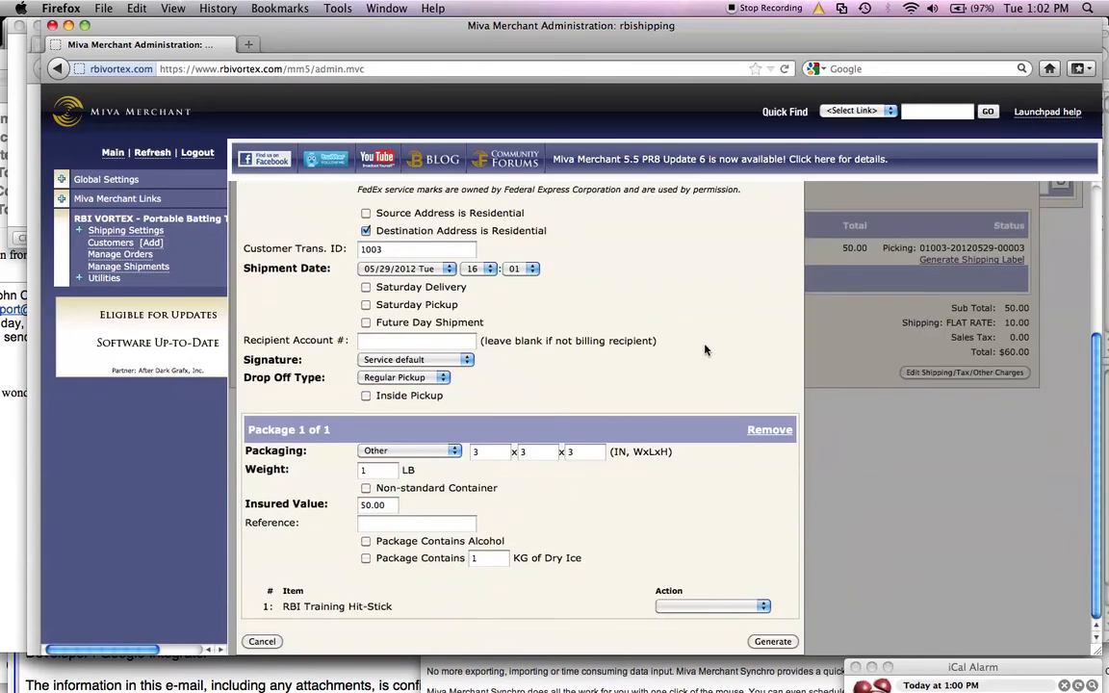
{"action": "left_click", "coordinate": [262, 641]}
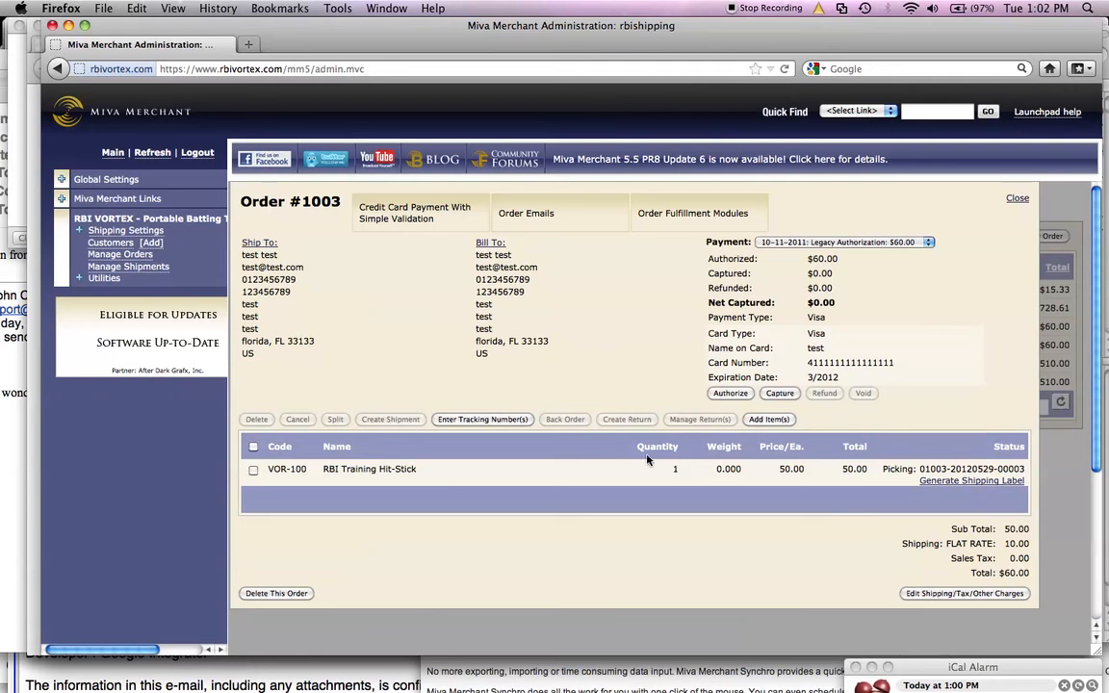
{"action": "left_click", "coordinate": [484, 421]}
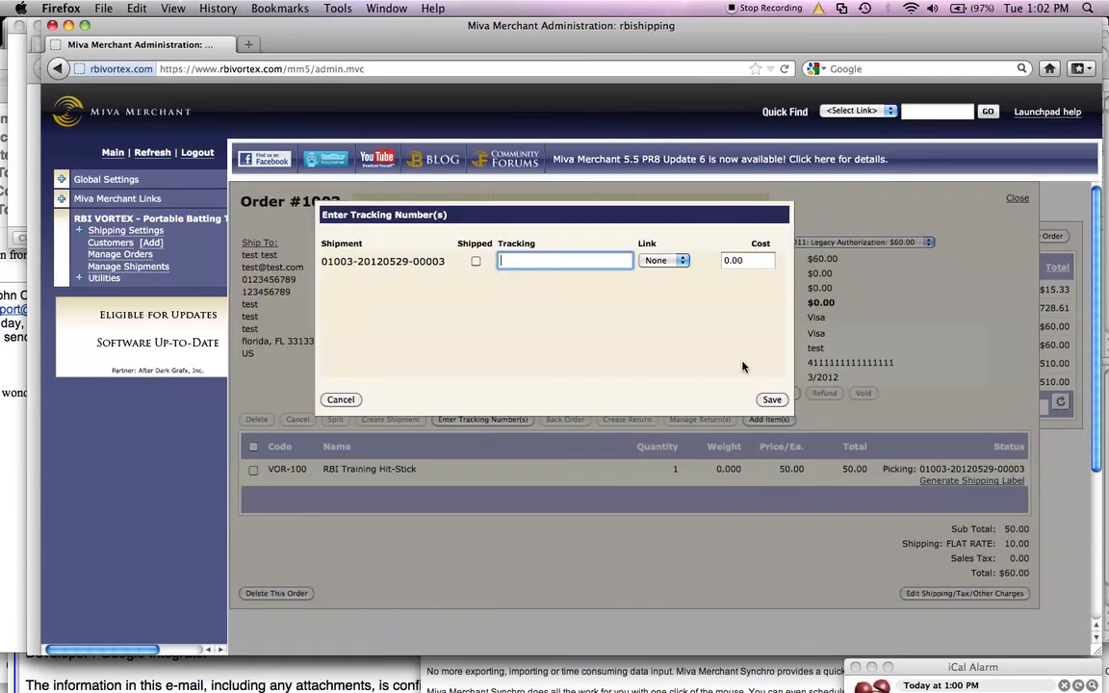
{"action": "left_click", "coordinate": [341, 399]}
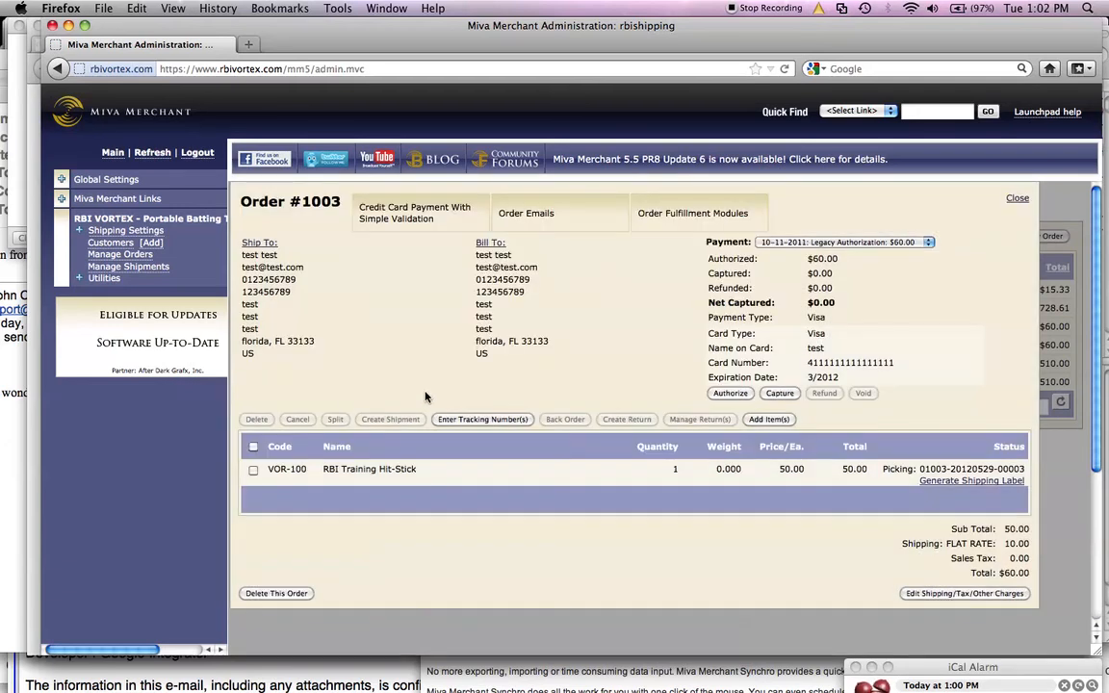
{"action": "left_click", "coordinate": [1017, 198]}
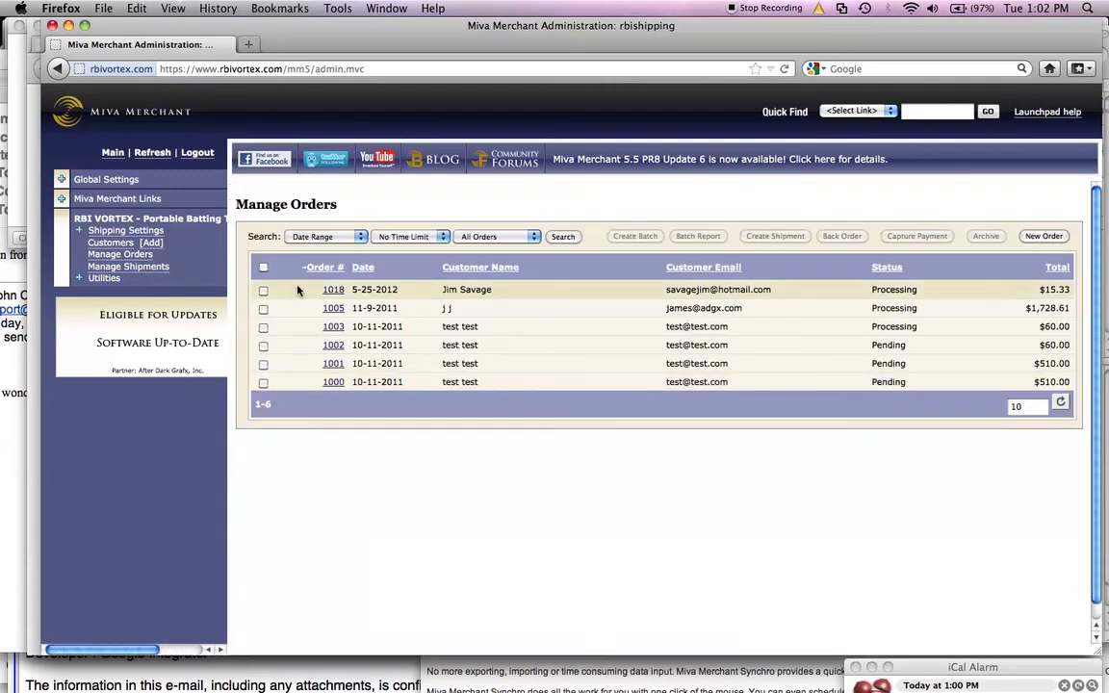
Step: Open the Manage Shipments list and open, then cancel, the shipping label form for order 1003's shipment
{"action": "left_click", "coordinate": [128, 266]}
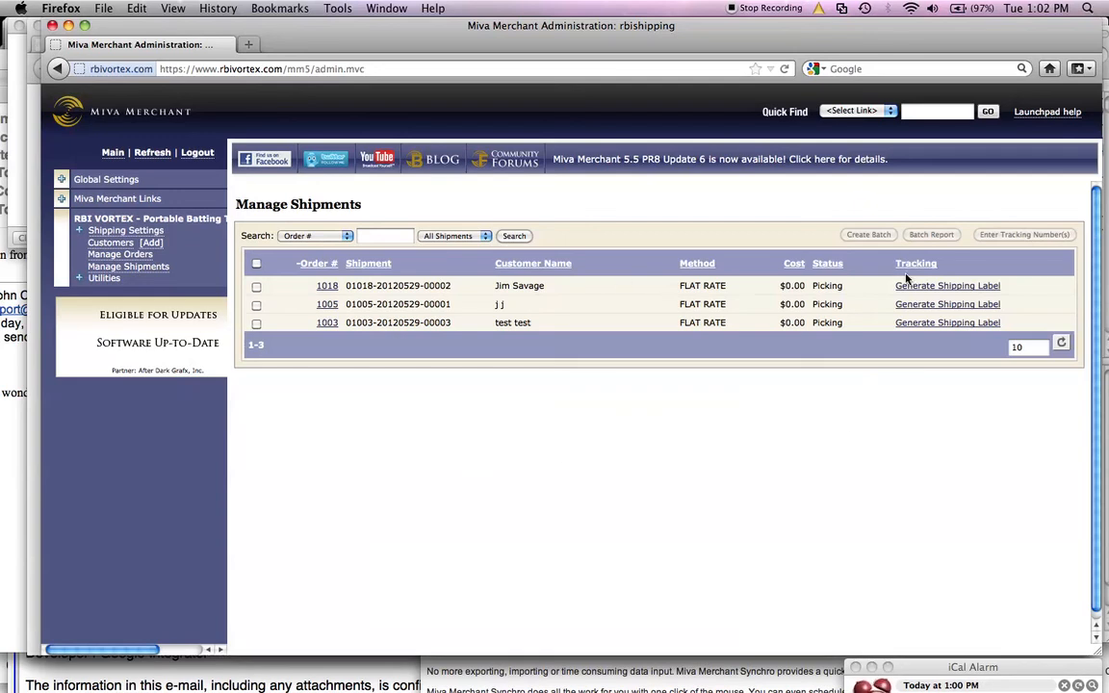
{"action": "left_click", "coordinate": [924, 323]}
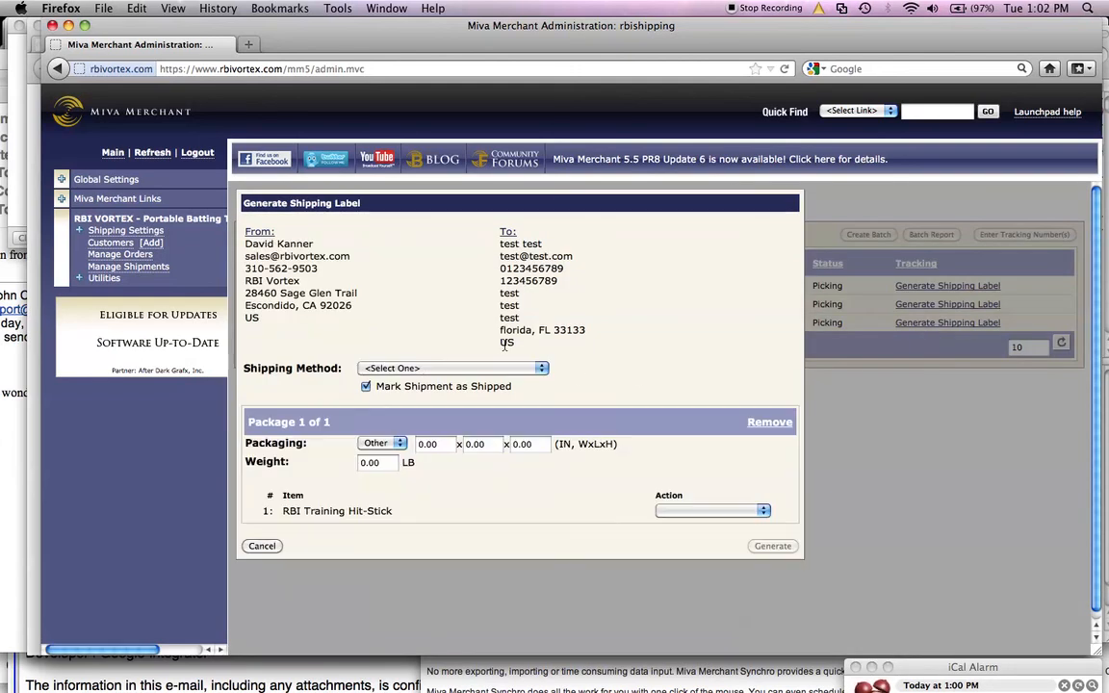
{"action": "left_click", "coordinate": [262, 546]}
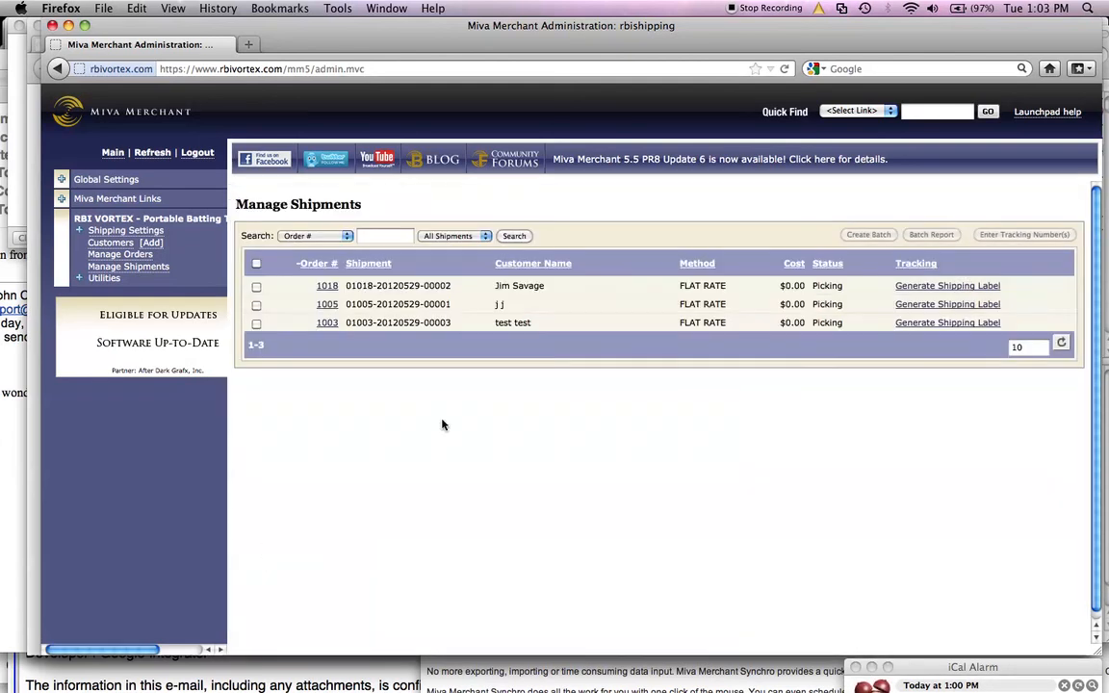
Step: Open order 1003 and save tracking number 123456789 for its shipment, marked as shipped and linked to FedEx
{"action": "left_click", "coordinate": [326, 323]}
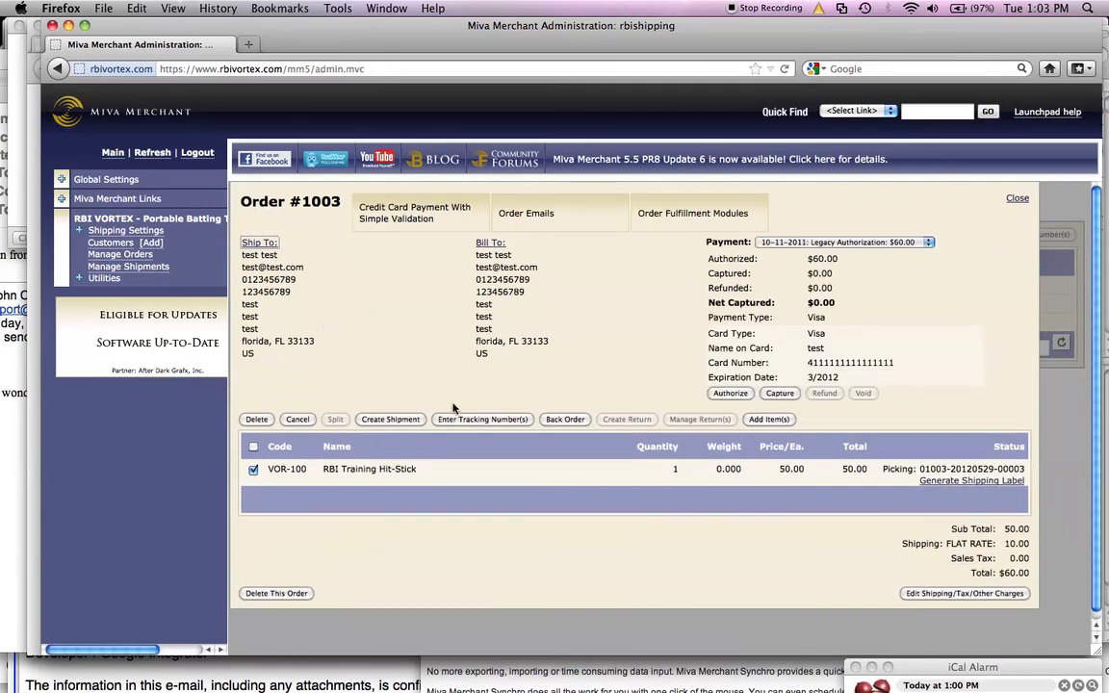
{"action": "left_click", "coordinate": [460, 420]}
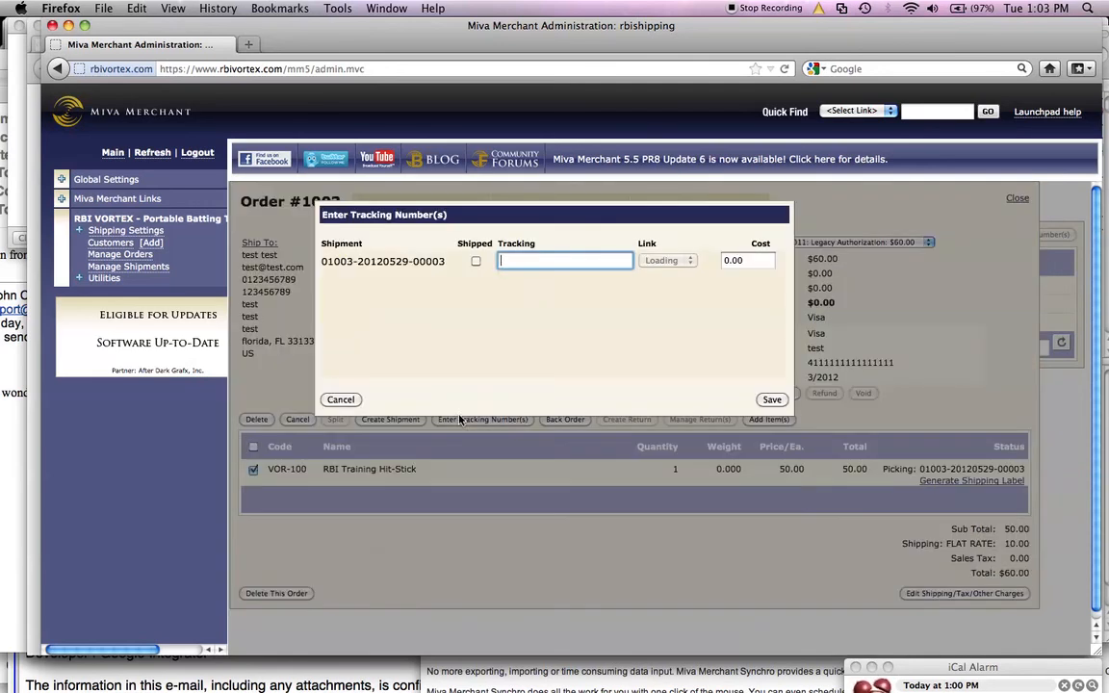
{"action": "left_click", "coordinate": [475, 262]}
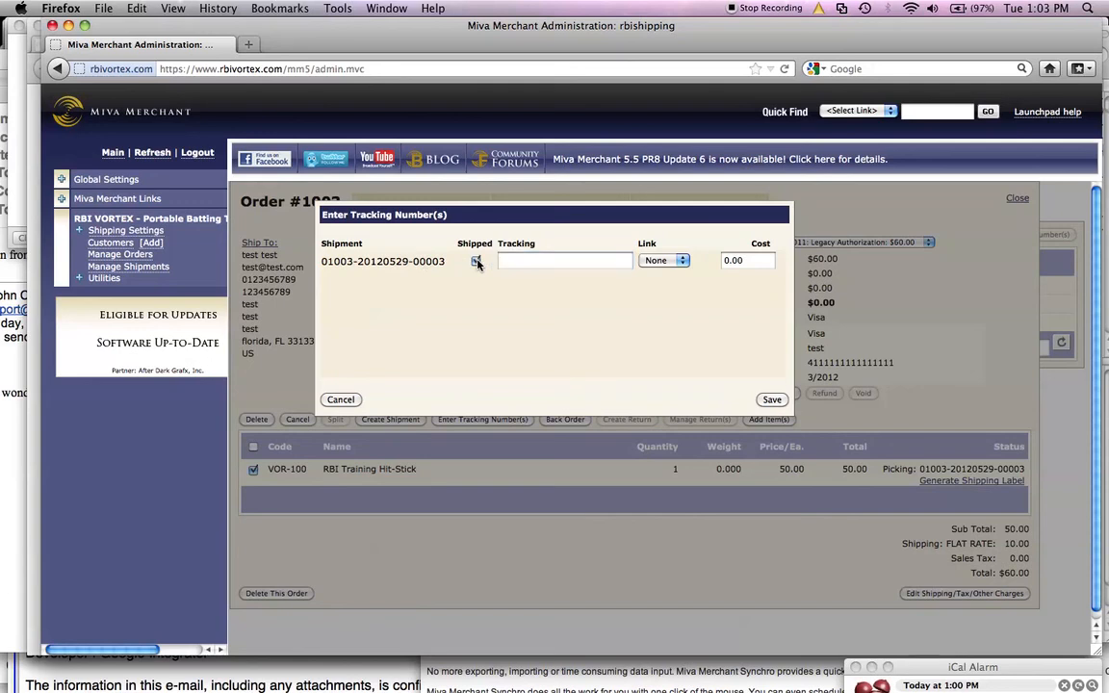
{"action": "left_click", "coordinate": [524, 259]}
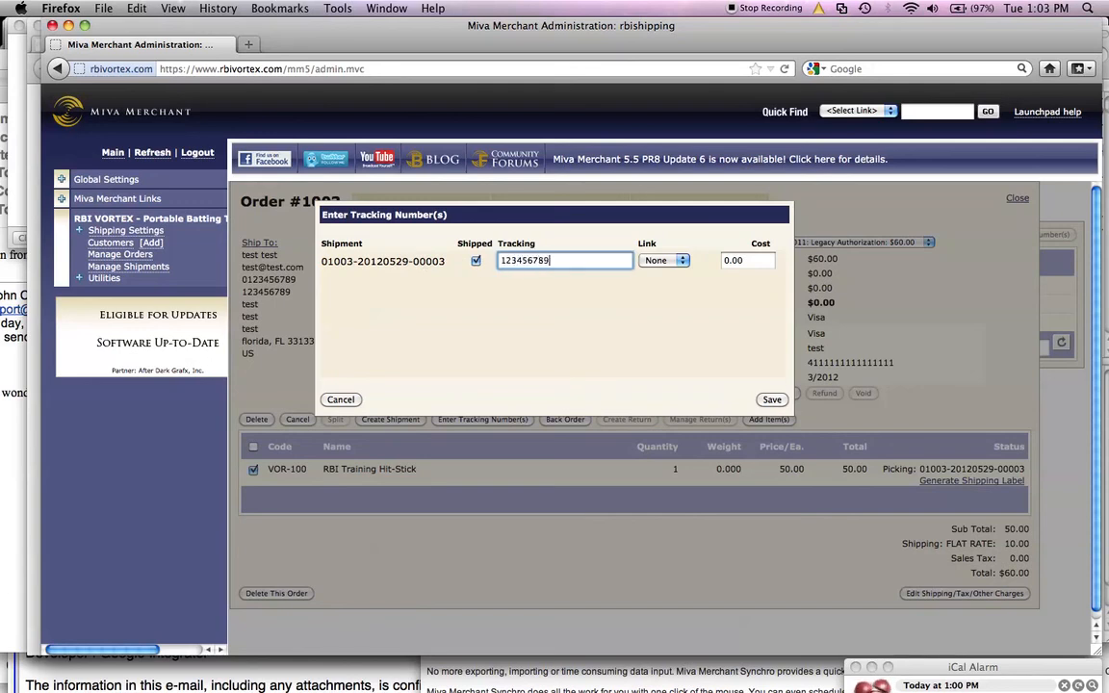
{"action": "left_click", "coordinate": [679, 261]}
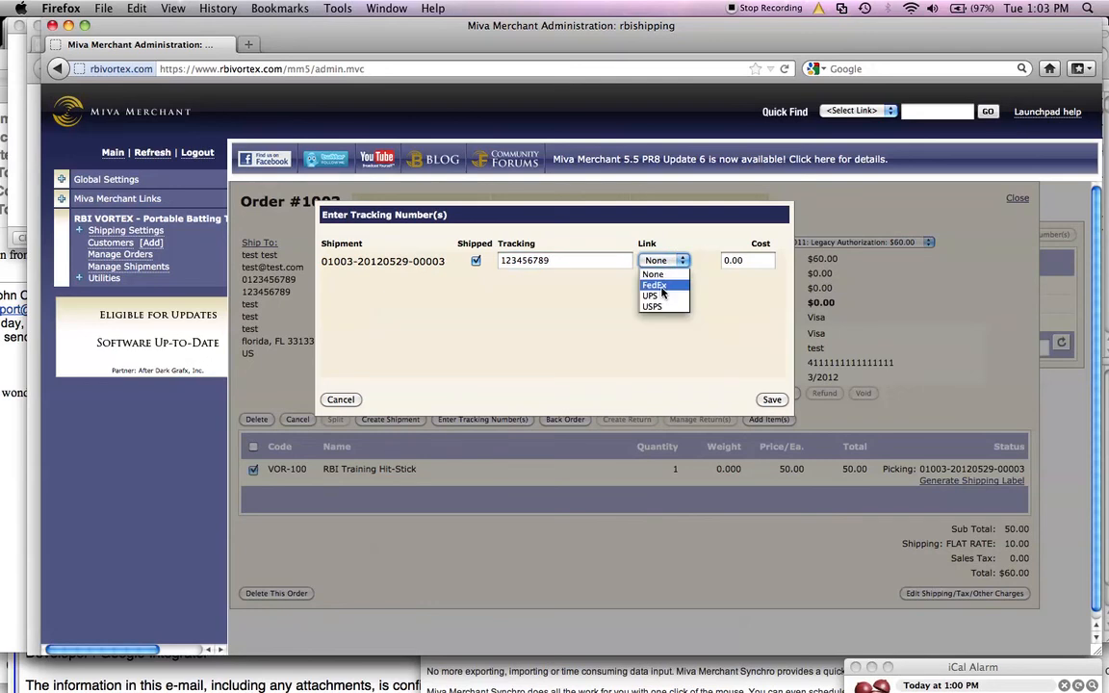
{"action": "left_click", "coordinate": [774, 402]}
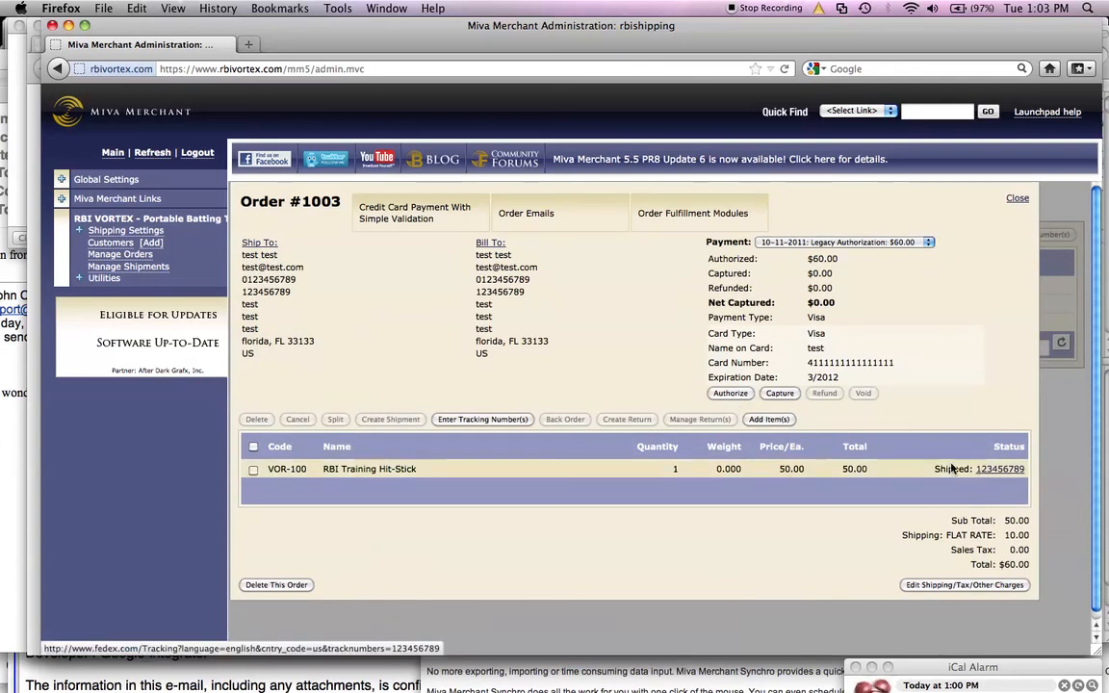
Step: Reopen order 1003 from Manage Orders, follow its FedEx tracking link, then close the tracking tab and the order
{"action": "left_click", "coordinate": [104, 255]}
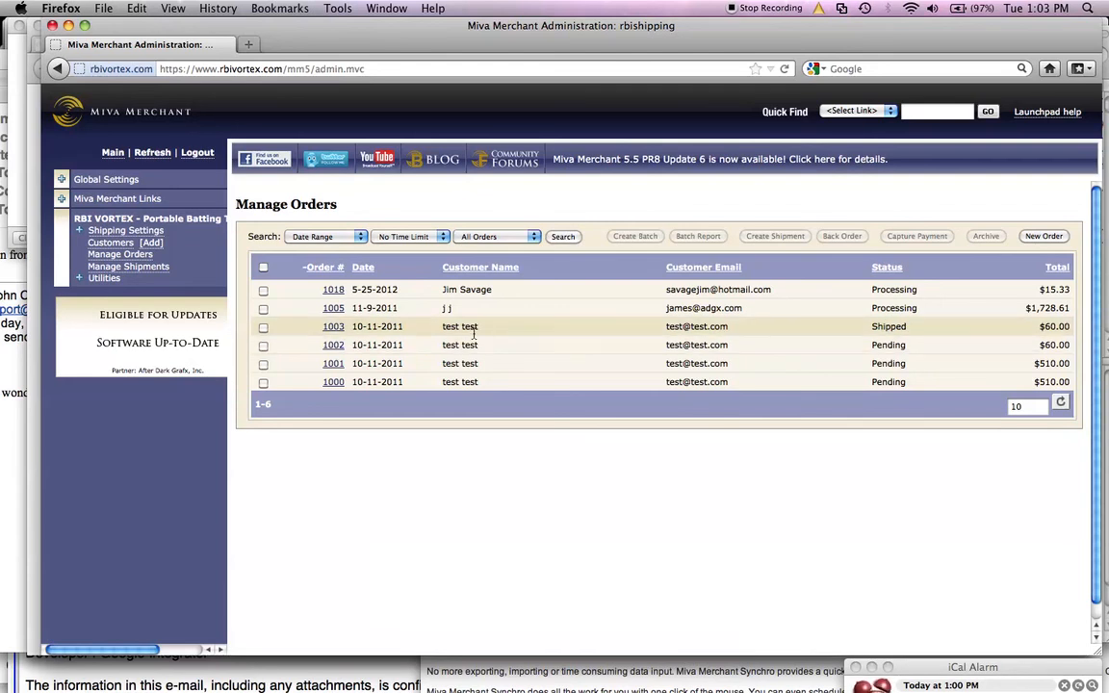
{"action": "left_click", "coordinate": [334, 327]}
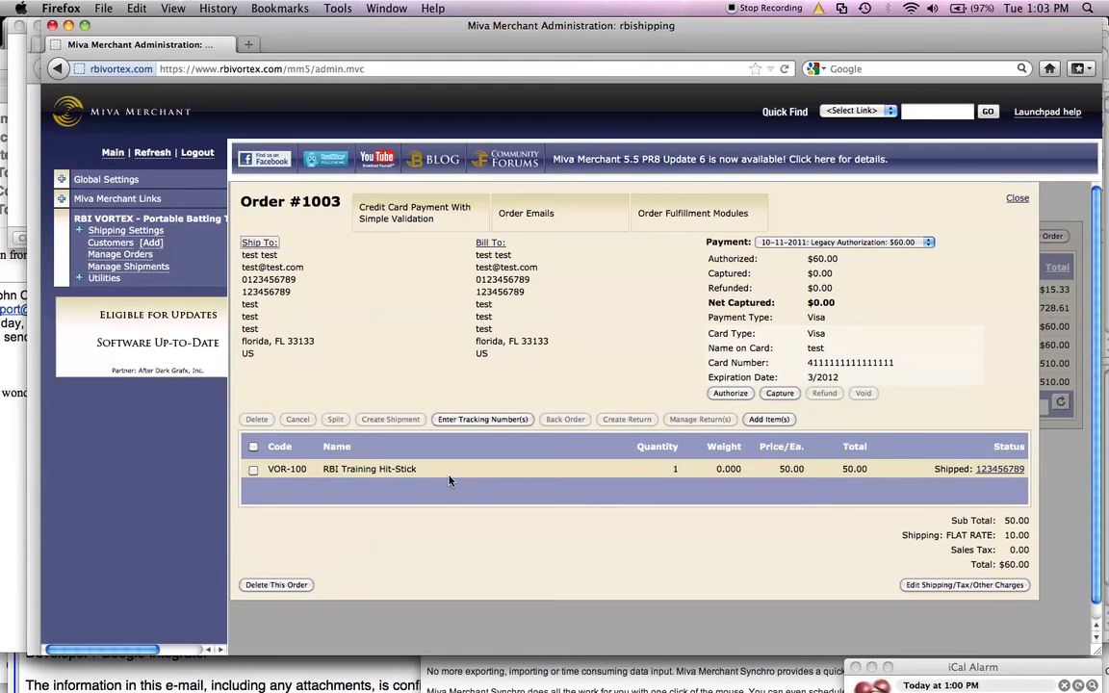
{"action": "left_click", "coordinate": [1001, 470]}
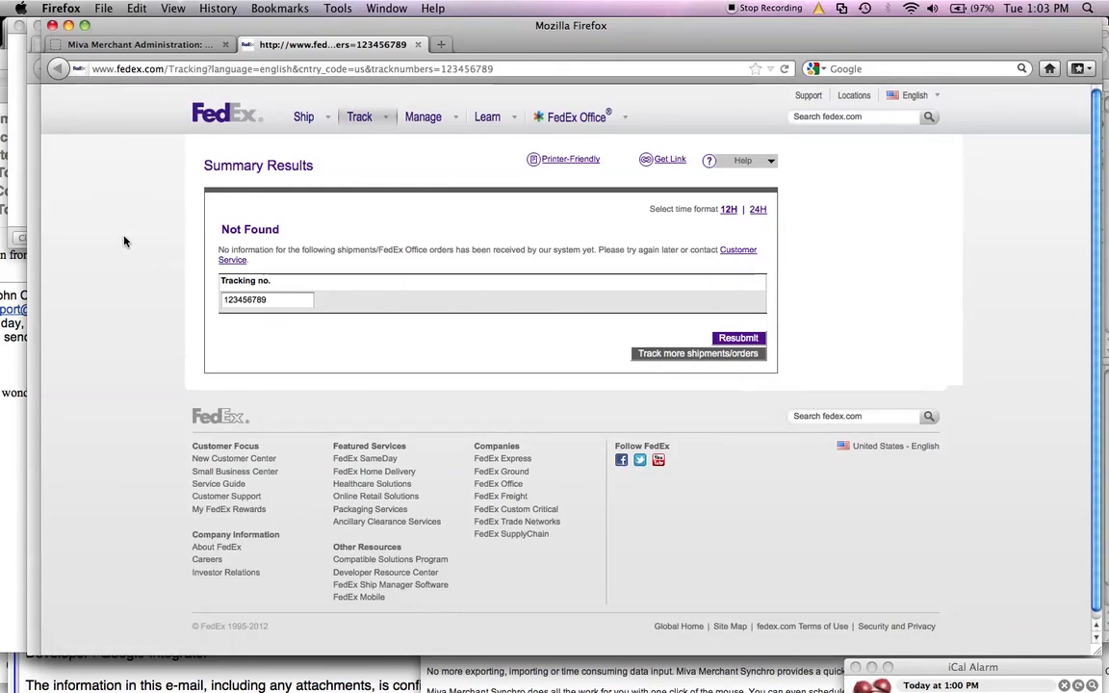
{"action": "key", "text": "super+w"}
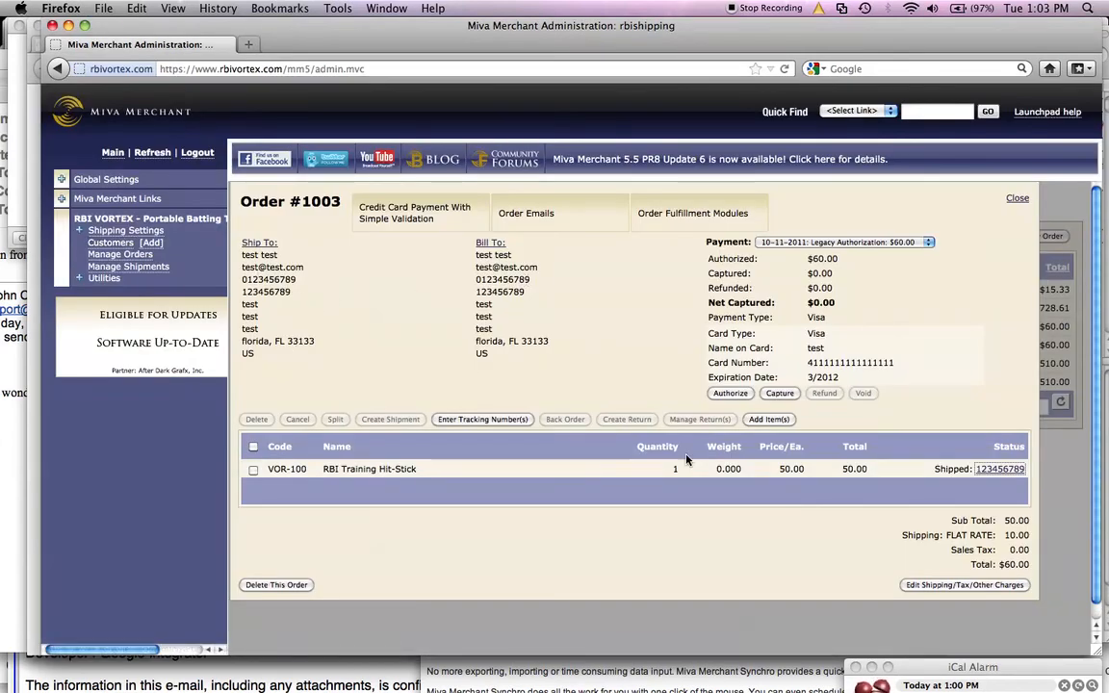
{"action": "left_click", "coordinate": [1015, 198]}
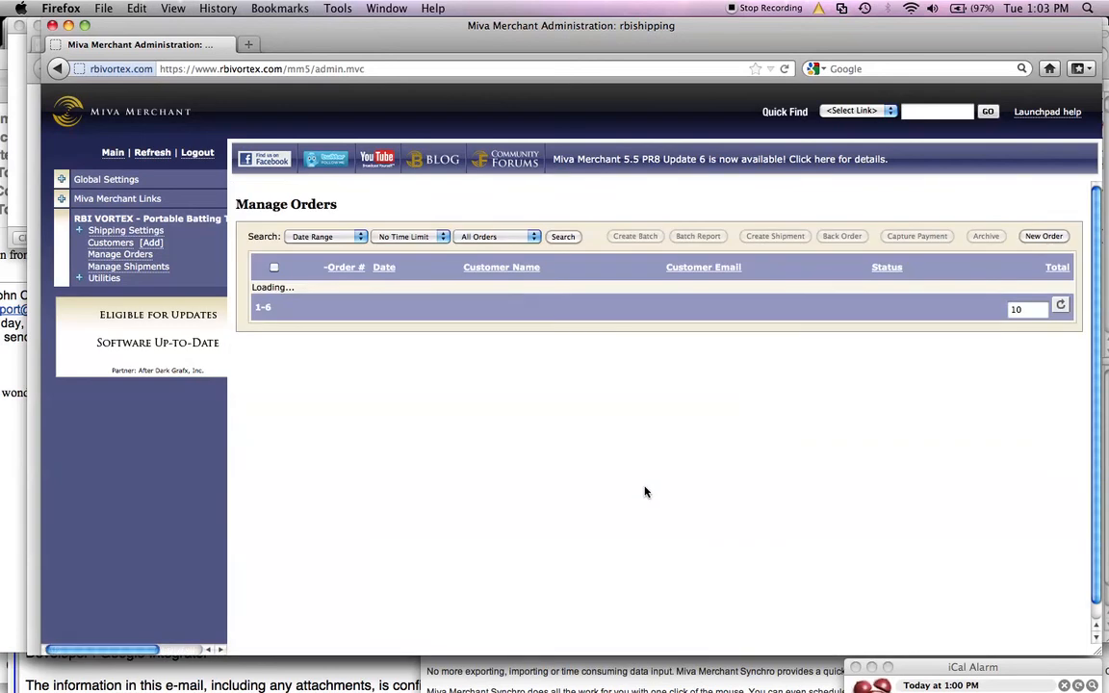